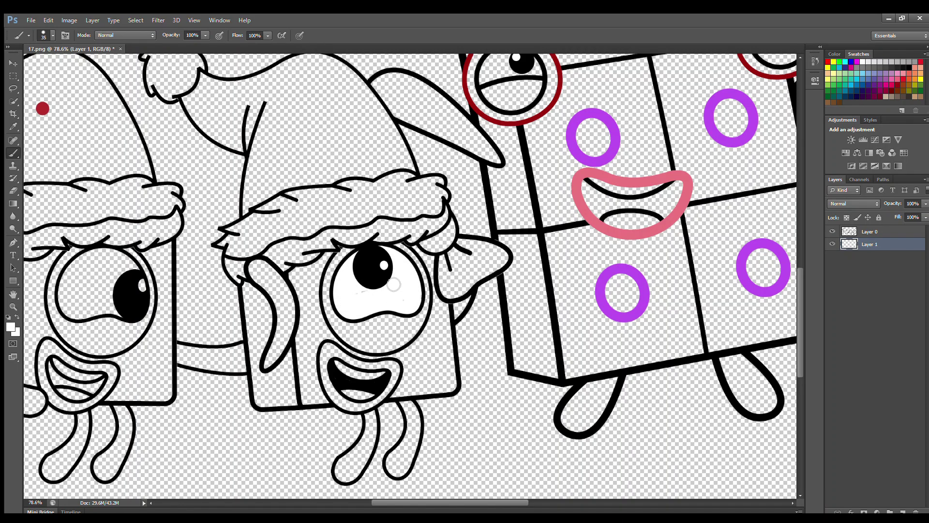
# Step: Pick a light pink swatch and paint the bow and its knot beside the middle block character's hat
pyautogui.click(902, 73)
pyautogui.moveTo(435, 248)
pyautogui.mouseDown()
pyautogui.moveTo(452, 226)
pyautogui.moveTo(447, 291)
pyautogui.moveTo(468, 291)
pyautogui.moveTo(499, 265)
pyautogui.moveTo(473, 244)
pyautogui.moveTo(504, 263)
pyautogui.moveTo(450, 282)
pyautogui.moveTo(480, 270)
pyautogui.mouseUp()
pyautogui.press(']')
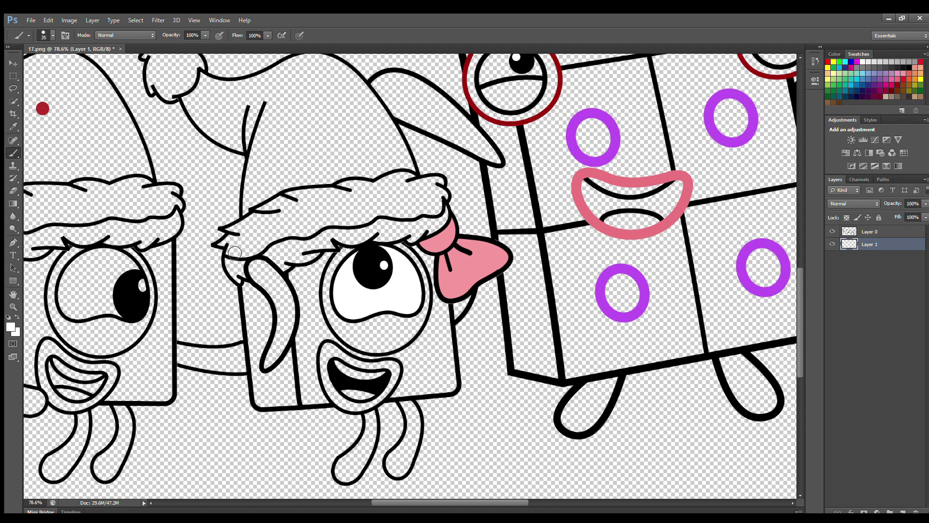
# Step: Paint the upper band of the middle character's Santa hat fur trim white
pyautogui.press('[')
pyautogui.moveTo(235, 252)
pyautogui.mouseDown()
pyautogui.moveTo(447, 199)
pyautogui.moveTo(442, 188)
pyautogui.moveTo(394, 181)
pyautogui.moveTo(286, 201)
pyautogui.moveTo(225, 246)
pyautogui.moveTo(293, 210)
pyautogui.moveTo(239, 248)
pyautogui.moveTo(307, 205)
pyautogui.moveTo(413, 190)
pyautogui.moveTo(442, 199)
pyautogui.moveTo(298, 229)
pyautogui.moveTo(312, 215)
pyautogui.mouseUp()
pyautogui.press(']')
pyautogui.press(']')
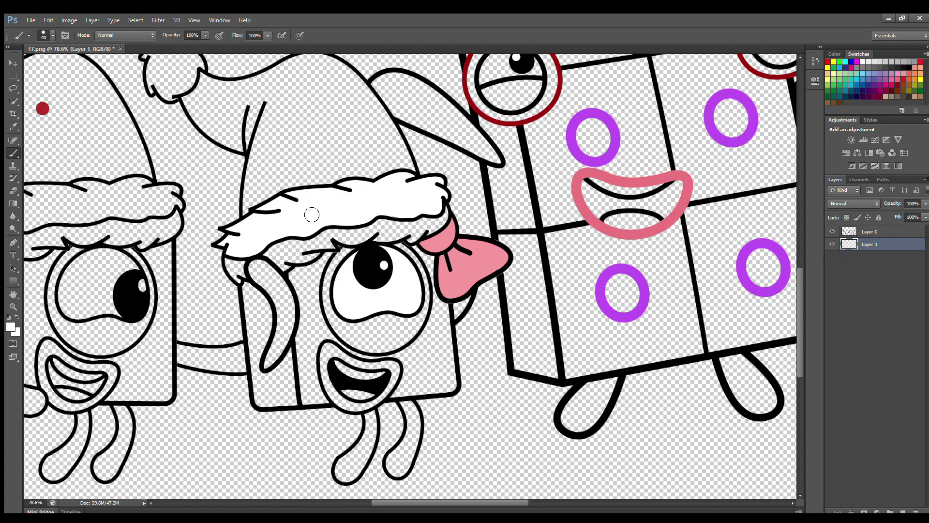
# Step: Add a layer beneath Layer 1 and paint the middle character's eye ring and lower eyelid purple, RGB 176, 14, 176
pyautogui.click(902, 511)
pyautogui.moveTo(871, 240); pyautogui.dragTo(872, 270)
pyautogui.click(858, 62)
pyautogui.click(831, 54)
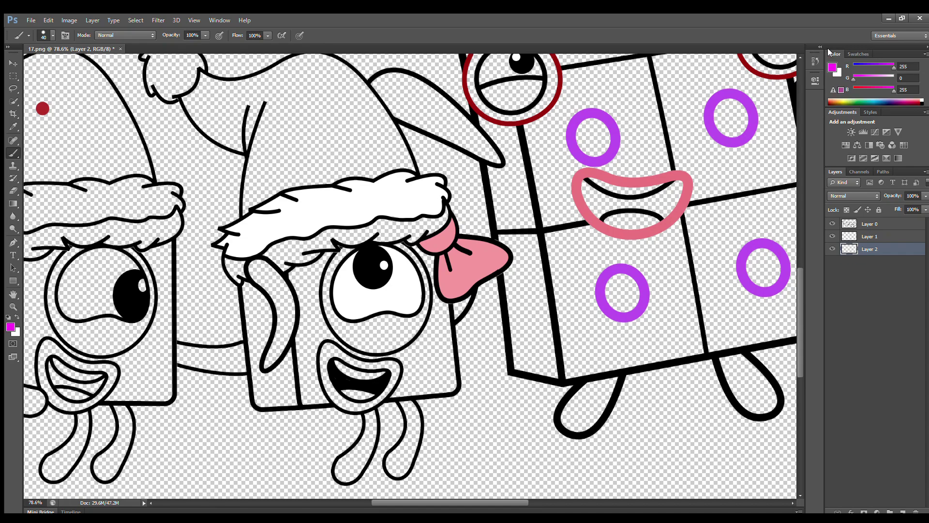
pyautogui.click(830, 65)
pyautogui.press('b')
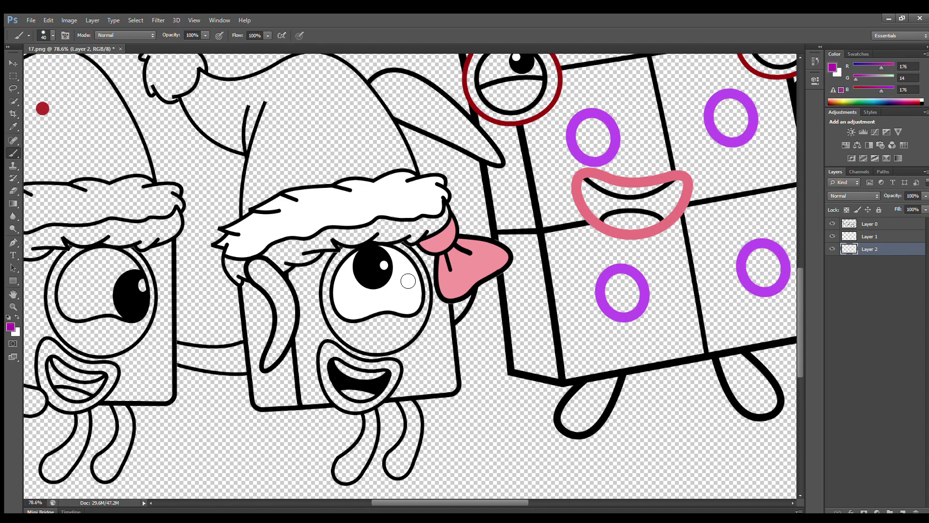
pyautogui.moveTo(351, 258)
pyautogui.mouseDown()
pyautogui.moveTo(331, 299)
pyautogui.moveTo(343, 333)
pyautogui.moveTo(371, 348)
pyautogui.moveTo(405, 342)
pyautogui.moveTo(427, 296)
pyautogui.moveTo(392, 244)
pyautogui.mouseUp()
pyautogui.moveTo(363, 316); pyautogui.dragTo(408, 324)
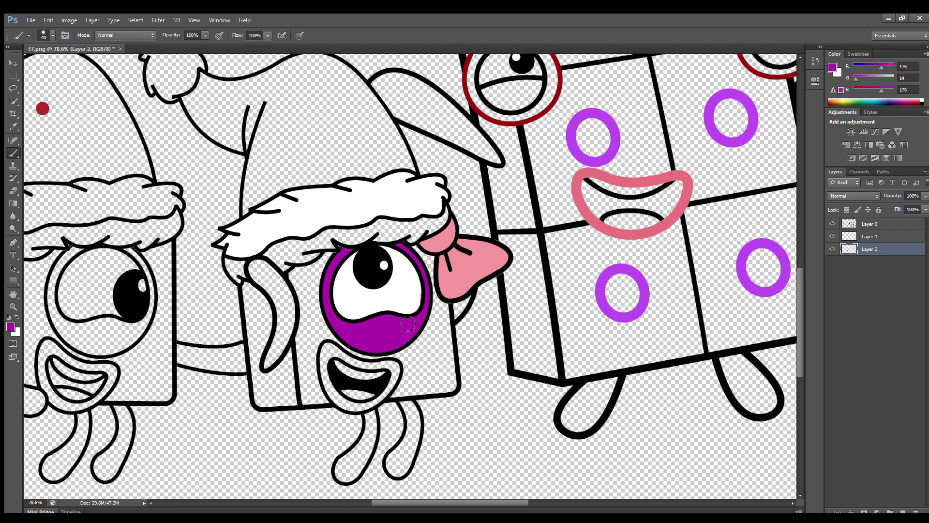
# Step: Paint the middle character's arms and legs in the same purple with a smaller brush
pyautogui.press('[')
pyautogui.moveTo(281, 357)
pyautogui.mouseDown()
pyautogui.moveTo(284, 329)
pyautogui.moveTo(256, 272)
pyautogui.moveTo(276, 276)
pyautogui.moveTo(285, 348)
pyautogui.mouseUp()
pyautogui.moveTo(458, 304); pyautogui.dragTo(461, 317)
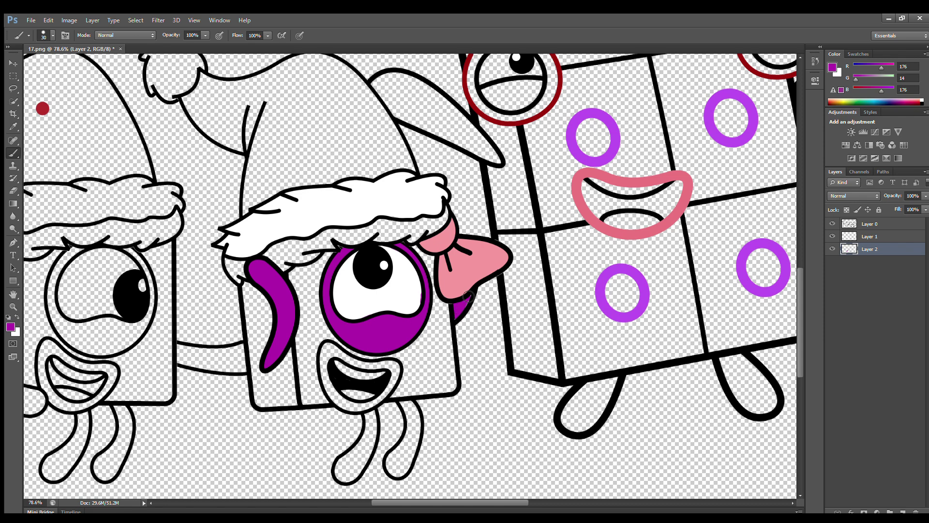
pyautogui.moveTo(406, 405)
pyautogui.mouseDown()
pyautogui.moveTo(406, 447)
pyautogui.moveTo(393, 461)
pyautogui.moveTo(407, 468)
pyautogui.moveTo(418, 433)
pyautogui.moveTo(371, 425)
pyautogui.moveTo(341, 469)
pyautogui.moveTo(354, 478)
pyautogui.moveTo(374, 419)
pyautogui.mouseUp()
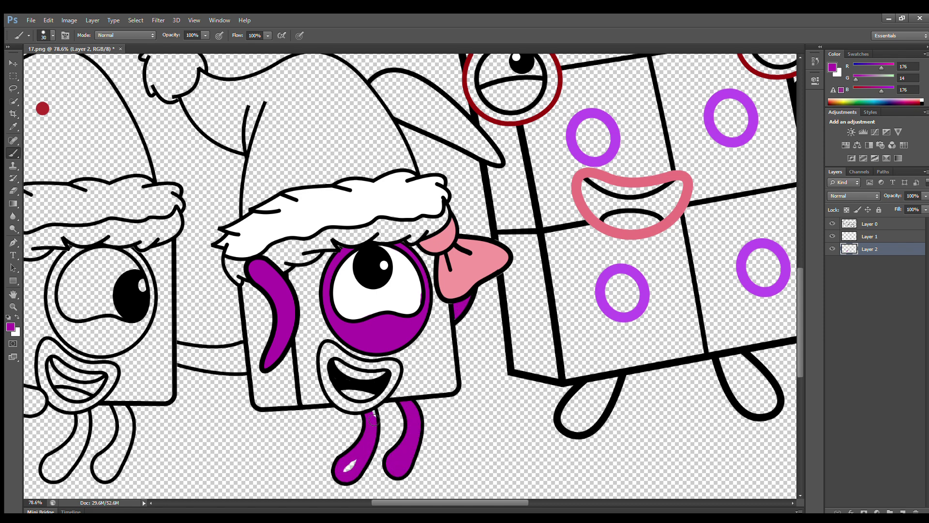
# Step: Paint the light areas inside the middle character's mouth white
pyautogui.click(855, 54)
pyautogui.moveTo(339, 368)
pyautogui.mouseDown()
pyautogui.moveTo(375, 380)
pyautogui.moveTo(346, 391)
pyautogui.mouseUp()
pyautogui.moveTo(386, 502); pyautogui.dragTo(378, 502)
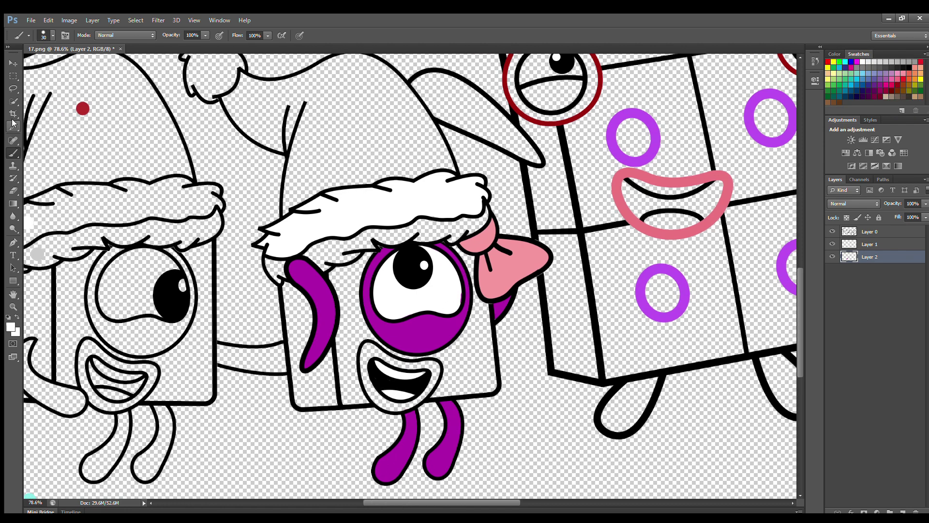
# Step: Sample the light grey dot and paint the lower band of the middle character's hat fur trim with it
pyautogui.click(14, 127)
pyautogui.click(37, 254)
pyautogui.click(13, 153)
pyautogui.moveTo(270, 262)
pyautogui.mouseDown()
pyautogui.moveTo(279, 279)
pyautogui.moveTo(277, 262)
pyautogui.moveTo(305, 260)
pyautogui.moveTo(273, 261)
pyautogui.moveTo(281, 279)
pyautogui.moveTo(341, 243)
pyautogui.moveTo(485, 208)
pyautogui.moveTo(456, 237)
pyautogui.moveTo(411, 235)
pyautogui.moveTo(349, 257)
pyautogui.moveTo(329, 252)
pyautogui.mouseUp()
pyautogui.hotkey('ctrl', 'z')
# Step: Add a layer beneath Layer 2 and paint the middle character's lips in the purple sampled from the eyelid
pyautogui.click(904, 511)
pyautogui.keyDown('alt'); pyautogui.click(382, 338); pyautogui.keyUp('alt')
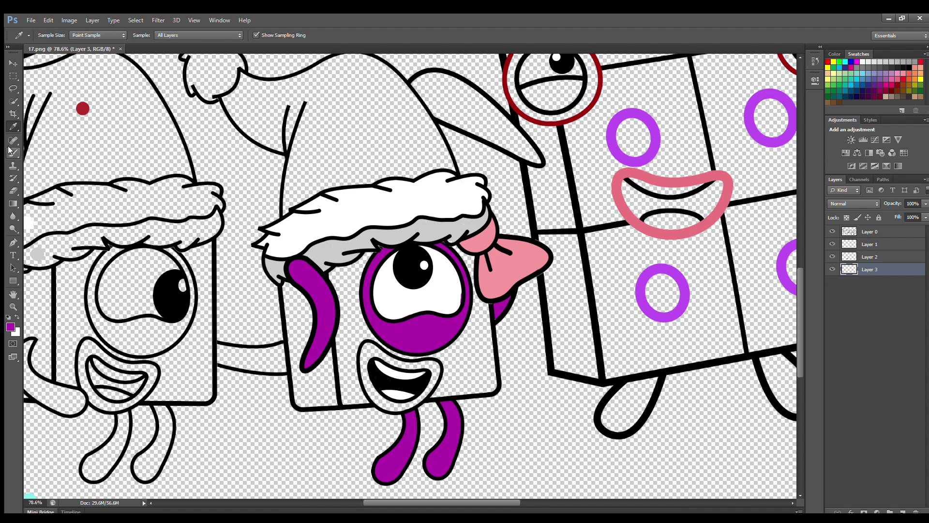
pyautogui.moveTo(364, 345)
pyautogui.mouseDown()
pyautogui.moveTo(367, 370)
pyautogui.moveTo(402, 410)
pyautogui.moveTo(436, 373)
pyautogui.moveTo(368, 345)
pyautogui.mouseUp()
# Step: Sample the red dot and fill the fabric of the middle character's Santa hat with that red
pyautogui.keyDown('alt'); pyautogui.click(82, 108); pyautogui.keyUp('alt')
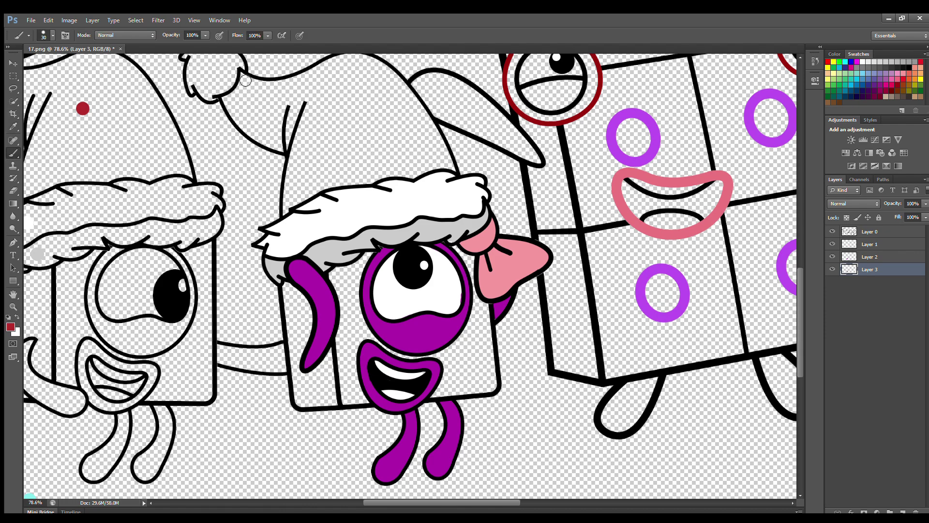
pyautogui.press(']')
pyautogui.moveTo(243, 74)
pyautogui.mouseDown()
pyautogui.moveTo(228, 100)
pyautogui.moveTo(235, 118)
pyautogui.moveTo(295, 154)
pyautogui.moveTo(290, 212)
pyautogui.moveTo(266, 88)
pyautogui.moveTo(342, 61)
pyautogui.moveTo(338, 76)
pyautogui.moveTo(380, 80)
pyautogui.moveTo(408, 105)
pyautogui.moveTo(450, 178)
pyautogui.mouseUp()
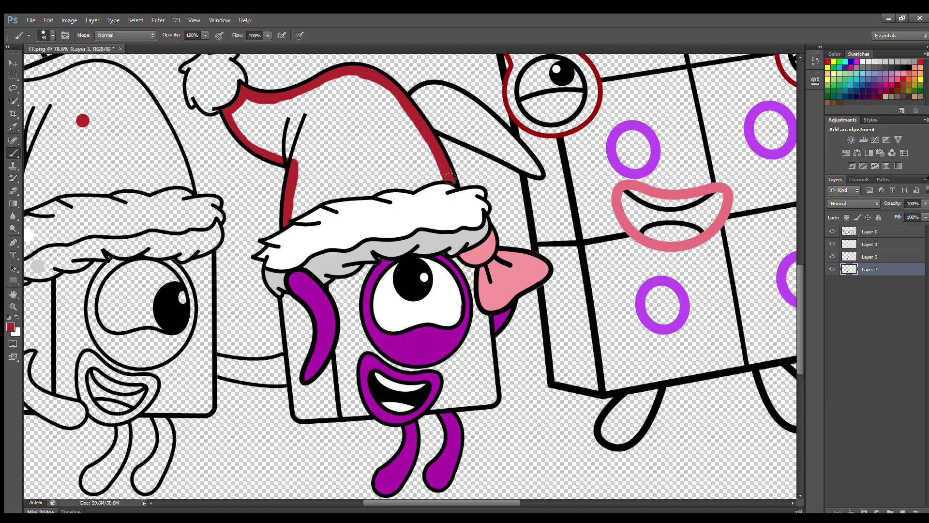
pyautogui.moveTo(250, 116)
pyautogui.mouseDown()
pyautogui.moveTo(376, 81)
pyautogui.moveTo(250, 123)
pyautogui.moveTo(294, 160)
pyautogui.moveTo(297, 222)
pyautogui.moveTo(404, 196)
pyautogui.moveTo(428, 153)
pyautogui.moveTo(378, 89)
pyautogui.moveTo(392, 103)
pyautogui.moveTo(263, 129)
pyautogui.moveTo(309, 200)
pyautogui.moveTo(420, 163)
pyautogui.moveTo(293, 130)
pyautogui.moveTo(412, 184)
pyautogui.moveTo(330, 160)
pyautogui.moveTo(355, 154)
pyautogui.mouseUp()
pyautogui.press(']')
# Step: Shade the fold of the red hat with the dark red sampled from the large character's eye ring
pyautogui.click(834, 54)
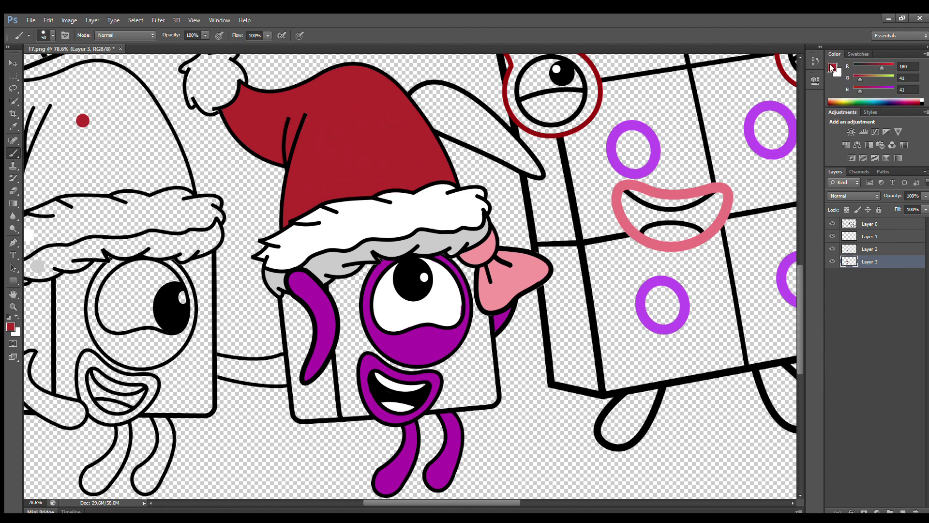
pyautogui.keyDown('alt'); pyautogui.click(553, 136); pyautogui.keyUp('alt')
pyautogui.press('[')
pyautogui.moveTo(293, 152)
pyautogui.mouseDown()
pyautogui.moveTo(296, 118)
pyautogui.moveTo(290, 144)
pyautogui.mouseUp()
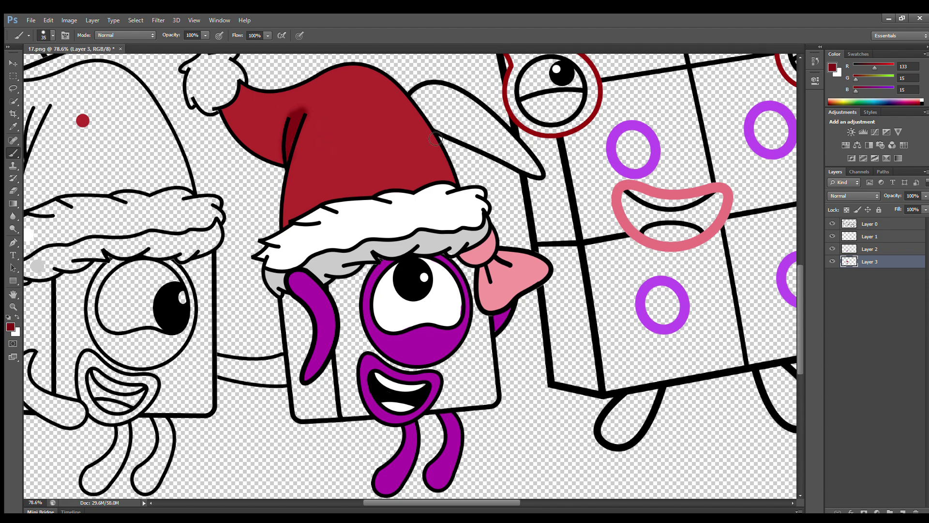
# Step: Add a layer beneath Layer 3 and paint the front face of the middle character's body pink, RGB 248, 73, 248
pyautogui.click(902, 511)
pyautogui.moveTo(888, 263); pyautogui.dragTo(881, 293)
pyautogui.click(857, 54)
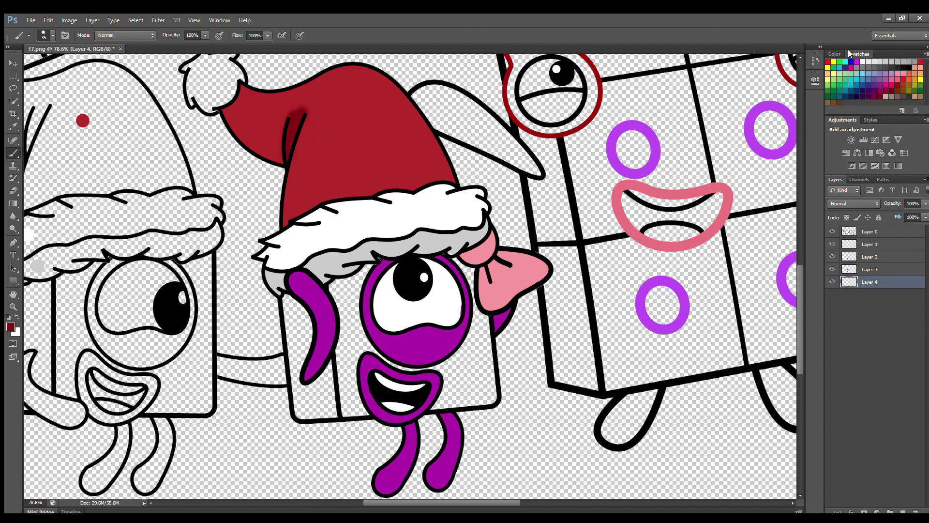
pyautogui.click(867, 62)
pyautogui.click(834, 54)
pyautogui.press('i')
pyautogui.press('b')
pyautogui.moveTo(344, 261)
pyautogui.mouseDown()
pyautogui.moveTo(368, 277)
pyautogui.moveTo(344, 303)
pyautogui.moveTo(354, 414)
pyautogui.moveTo(489, 405)
pyautogui.moveTo(486, 310)
pyautogui.moveTo(458, 262)
pyautogui.moveTo(480, 359)
pyautogui.moveTo(372, 398)
pyautogui.moveTo(359, 300)
pyautogui.moveTo(351, 342)
pyautogui.mouseUp()
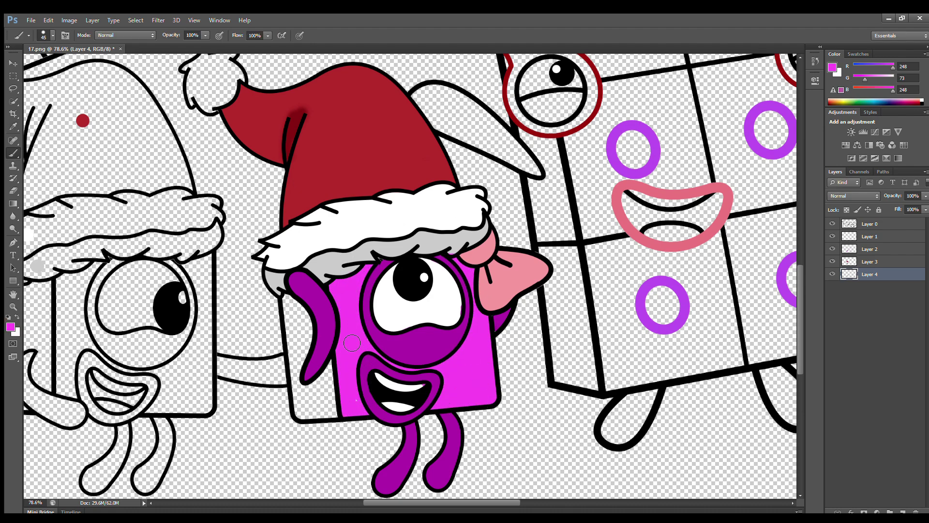
pyautogui.press('e')
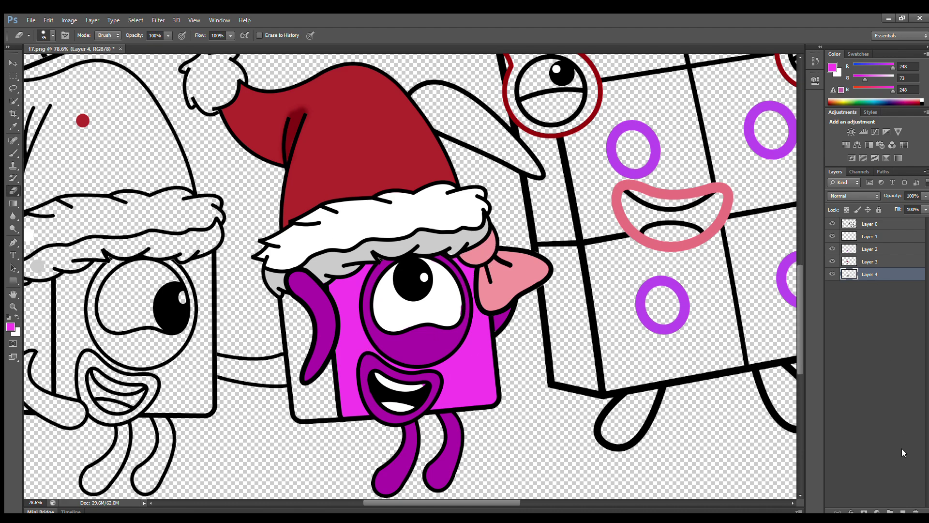
# Step: Add a layer beneath Layer 4 and paint the side face of the middle character's body in a deeper magenta
pyautogui.keyDown('ctrl'); pyautogui.click(903, 512); pyautogui.keyUp('ctrl')
pyautogui.press('i')
pyautogui.click(347, 294)
pyautogui.press('b')
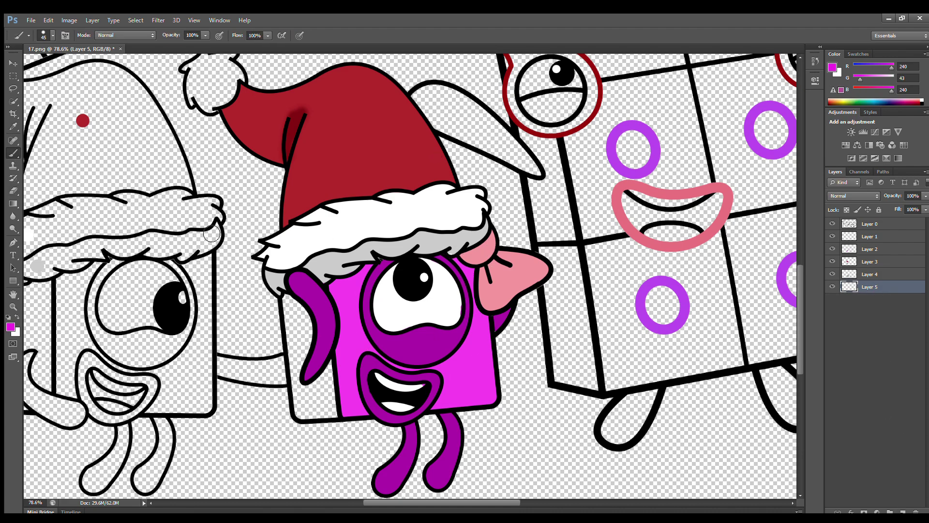
pyautogui.moveTo(290, 303)
pyautogui.mouseDown()
pyautogui.moveTo(305, 412)
pyautogui.moveTo(337, 416)
pyautogui.moveTo(313, 353)
pyautogui.moveTo(313, 394)
pyautogui.moveTo(342, 410)
pyautogui.mouseUp()
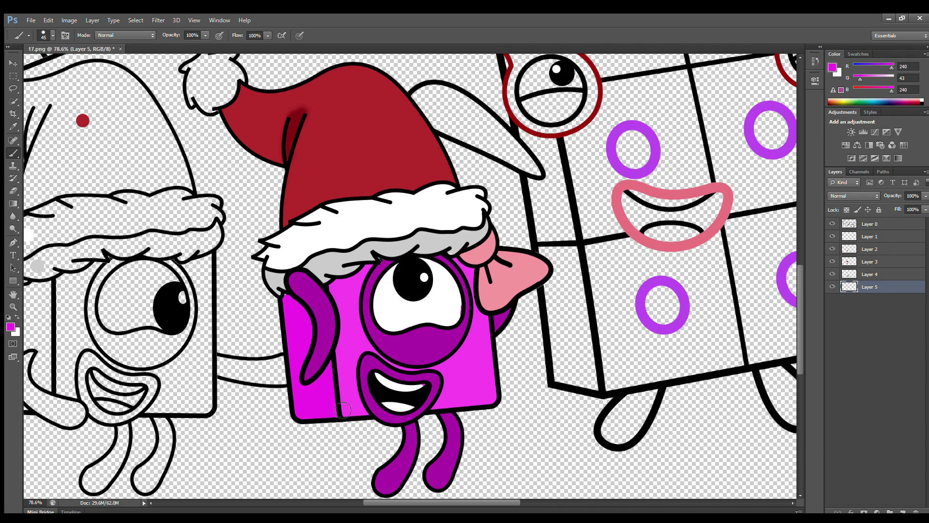
# Step: Paint the pompom of the red Santa hat white, using a smaller brush
pyautogui.scroll(2, 726, 290)
pyautogui.click(860, 54)
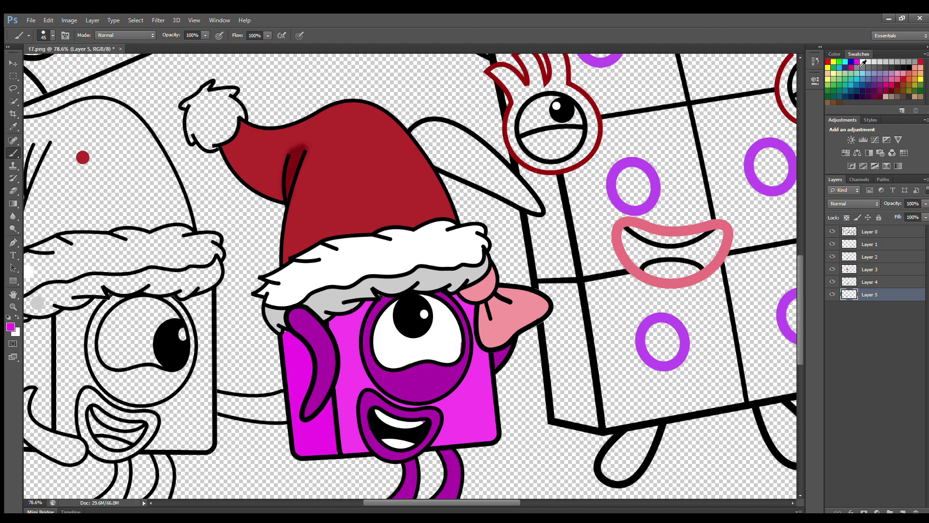
pyautogui.press('[')
pyautogui.press('[')
pyautogui.press('[')
pyautogui.moveTo(203, 116)
pyautogui.mouseDown()
pyautogui.moveTo(196, 139)
pyautogui.moveTo(195, 106)
pyautogui.moveTo(231, 96)
pyautogui.moveTo(238, 111)
pyautogui.moveTo(219, 145)
pyautogui.moveTo(216, 125)
pyautogui.mouseUp()
pyautogui.press('[')
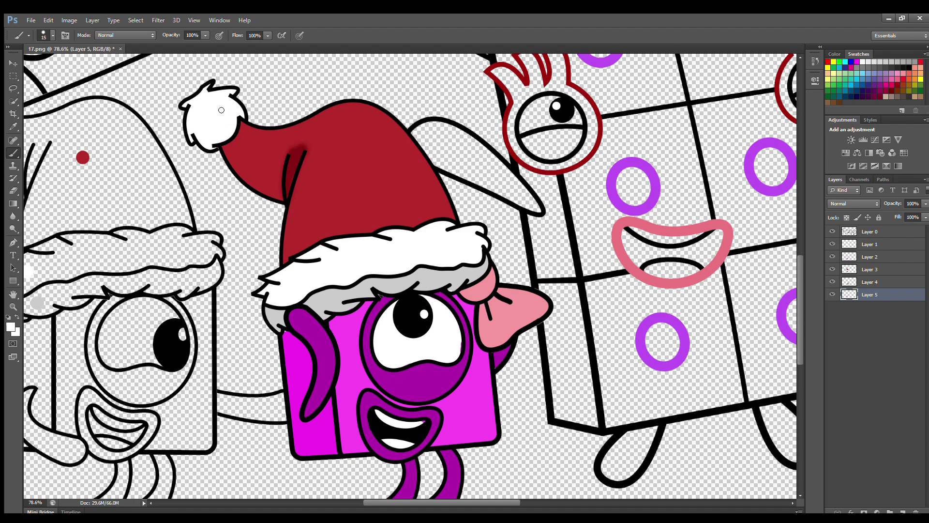
# Step: On Layer 1, fill the mouth interior black and the eyeball white on the character next to the snowman
pyautogui.scroll(-2, 434, 199)
pyautogui.moveTo(309, 440); pyautogui.dragTo(484, 435)
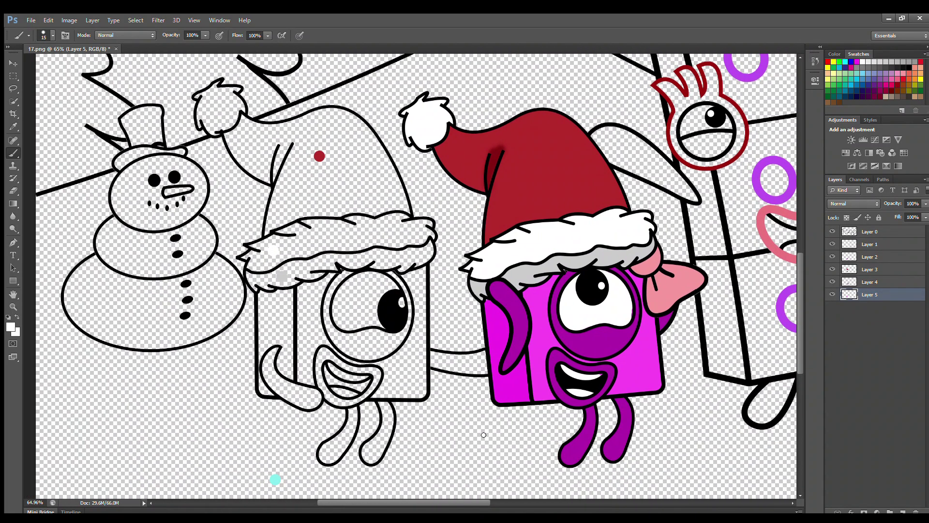
pyautogui.click(870, 245)
pyautogui.scroll(2, 798, 293)
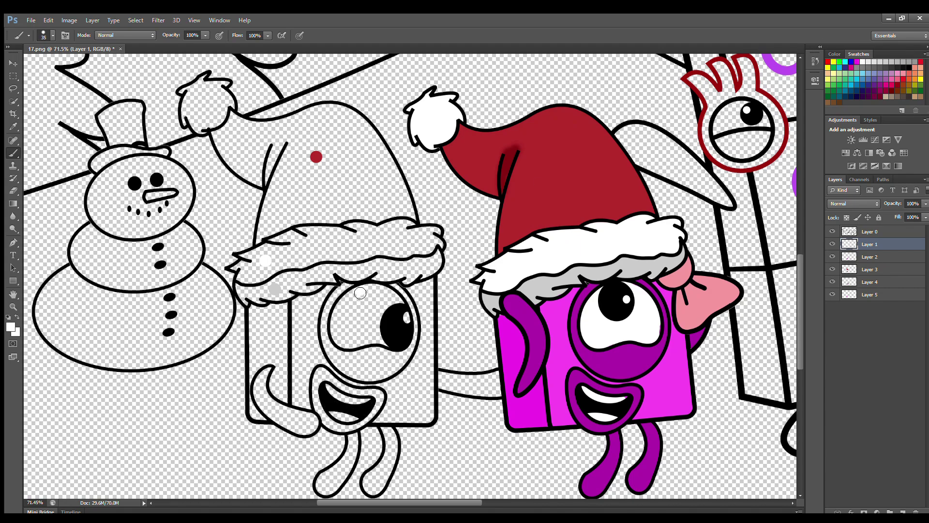
pyautogui.moveTo(360, 293)
pyautogui.mouseDown()
pyautogui.moveTo(338, 334)
pyautogui.moveTo(390, 342)
pyautogui.moveTo(388, 296)
pyautogui.moveTo(358, 320)
pyautogui.moveTo(377, 295)
pyautogui.mouseUp()
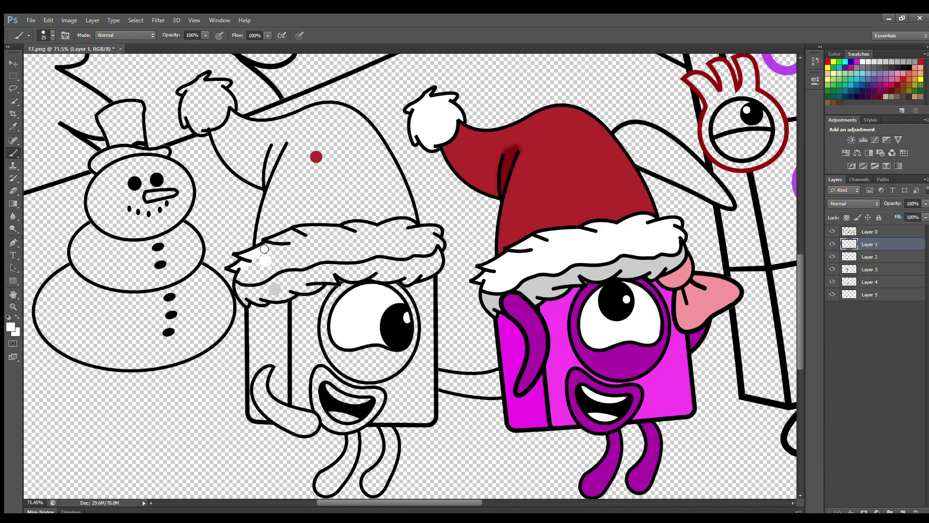
# Step: Paint the fur trim of the hat on the character next to the snowman white
pyautogui.moveTo(264, 249)
pyautogui.mouseDown()
pyautogui.moveTo(295, 233)
pyautogui.moveTo(359, 226)
pyautogui.moveTo(436, 231)
pyautogui.mouseUp()
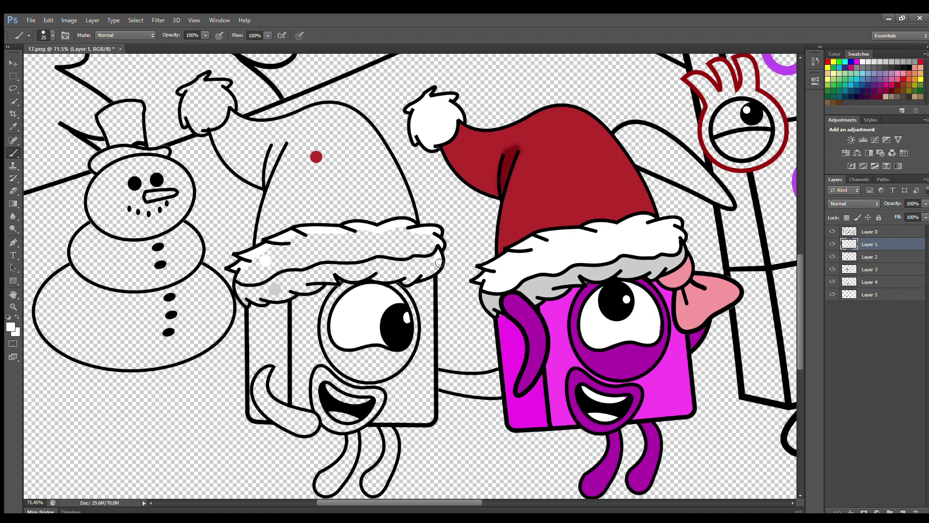
pyautogui.moveTo(439, 263)
pyautogui.mouseDown()
pyautogui.moveTo(421, 277)
pyautogui.moveTo(332, 276)
pyautogui.moveTo(296, 290)
pyautogui.mouseUp()
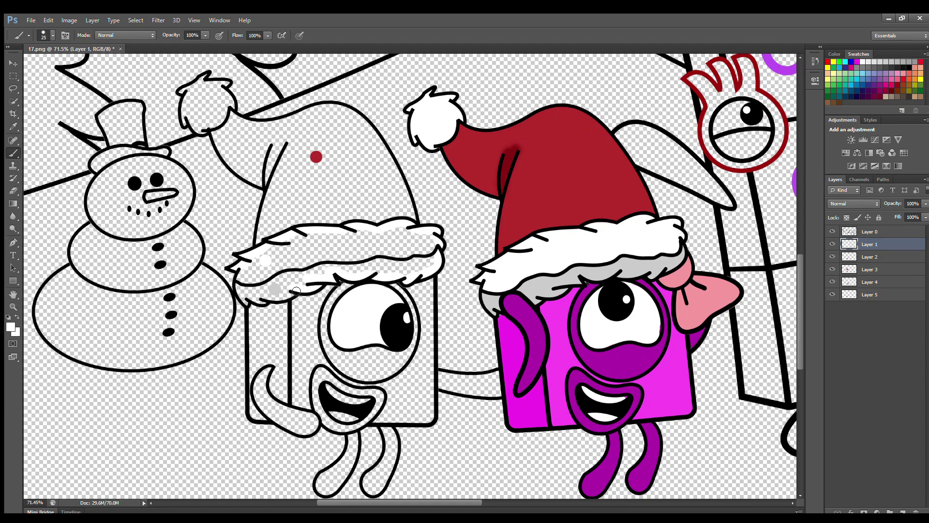
pyautogui.moveTo(242, 281)
pyautogui.mouseDown()
pyautogui.moveTo(435, 245)
pyautogui.moveTo(387, 239)
pyautogui.moveTo(277, 254)
pyautogui.moveTo(313, 247)
pyautogui.mouseUp()
pyautogui.press(']')
pyautogui.press(']')
pyautogui.press(']')
# Step: Sample the light grey and paint over the lower band of the same hat's fur trim
pyautogui.keyDown('alt'); pyautogui.click(308, 260); pyautogui.keyUp('alt')
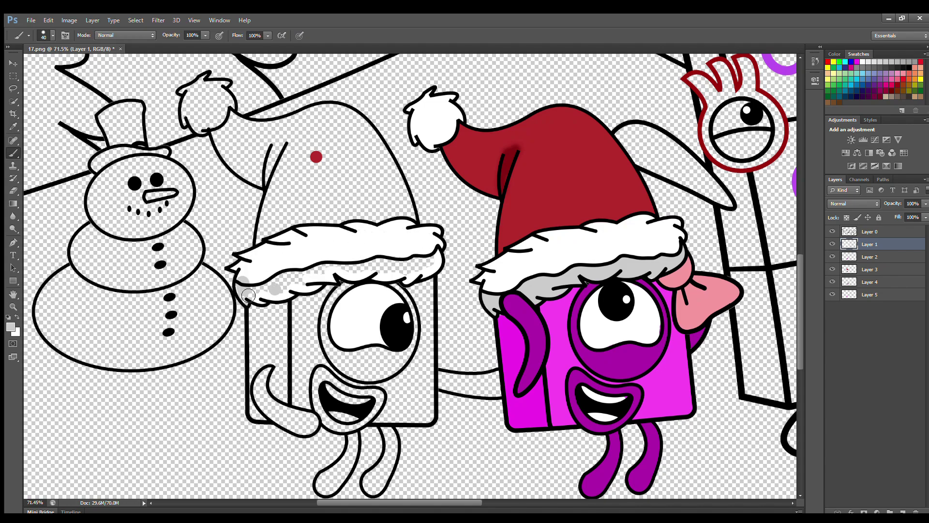
pyautogui.moveTo(244, 297)
pyautogui.mouseDown()
pyautogui.moveTo(309, 272)
pyautogui.moveTo(437, 257)
pyautogui.moveTo(410, 280)
pyautogui.moveTo(312, 279)
pyautogui.moveTo(316, 286)
pyautogui.moveTo(256, 299)
pyautogui.mouseUp()
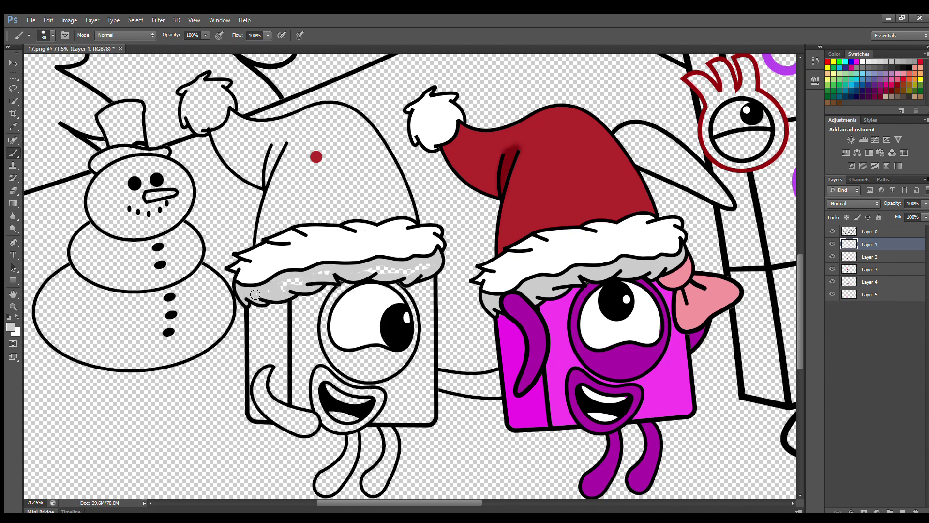
pyautogui.moveTo(335, 274); pyautogui.dragTo(411, 273)
# Step: On Layer 2, paint the eye ring and lower eyelid of the character next to the snowman dark red, RGB 159, 13, 13
pyautogui.click(834, 55)
pyautogui.click(858, 54)
pyautogui.click(898, 85)
pyautogui.click(834, 54)
pyautogui.press('alt')
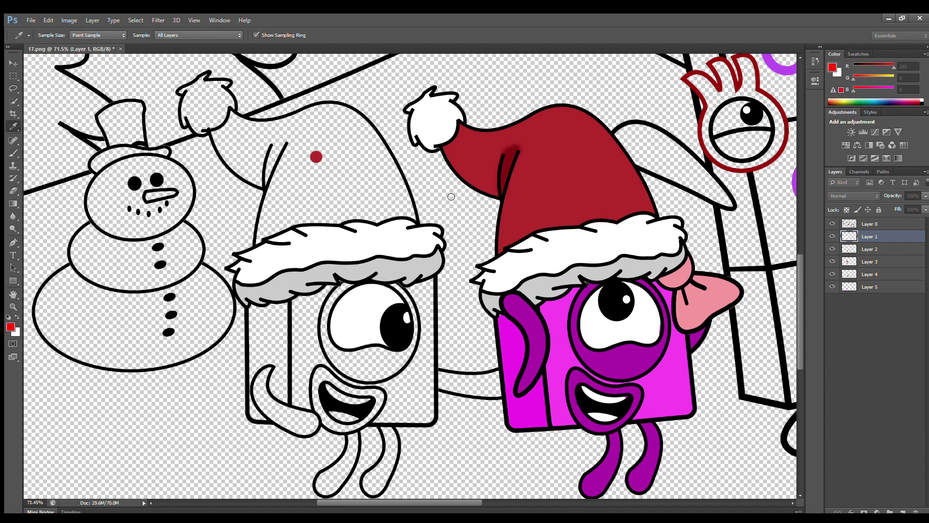
pyautogui.click(871, 248)
pyautogui.moveTo(356, 284)
pyautogui.mouseDown()
pyautogui.moveTo(329, 331)
pyautogui.moveTo(337, 362)
pyautogui.moveTo(364, 377)
pyautogui.moveTo(398, 368)
pyautogui.moveTo(412, 349)
pyautogui.moveTo(388, 288)
pyautogui.mouseUp()
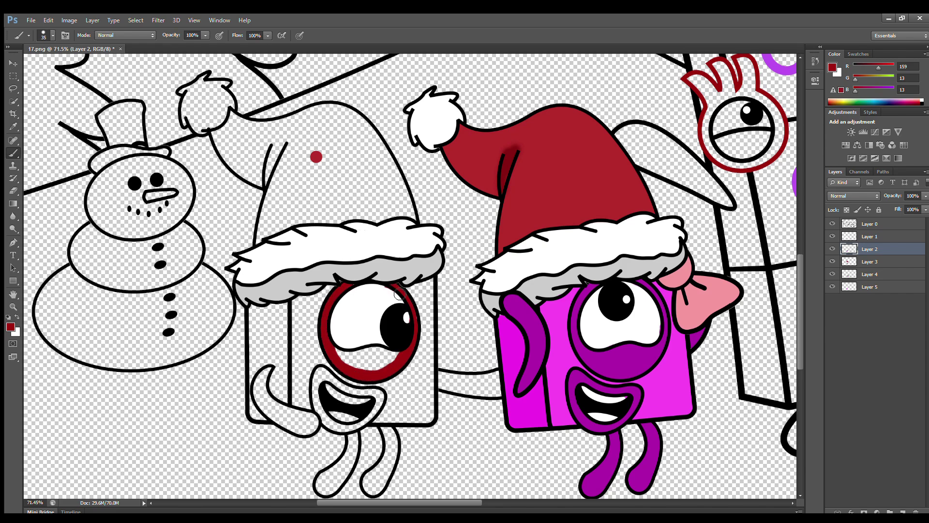
pyautogui.moveTo(336, 351)
pyautogui.mouseDown()
pyautogui.moveTo(399, 352)
pyautogui.moveTo(389, 365)
pyautogui.mouseUp()
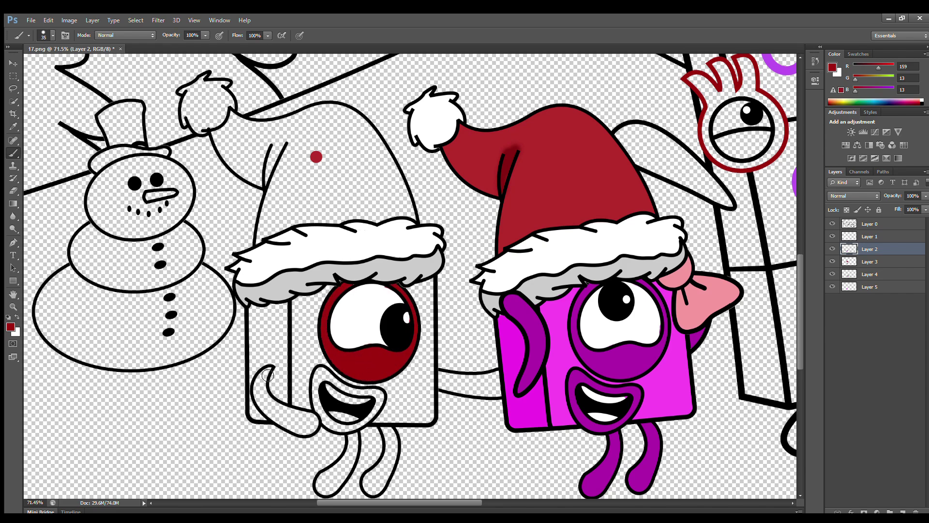
# Step: Paint the arm, both legs and lips of the same character dark red with a smaller brush
pyautogui.press('[')
pyautogui.moveTo(269, 374)
pyautogui.mouseDown()
pyautogui.moveTo(257, 393)
pyautogui.moveTo(270, 415)
pyautogui.moveTo(315, 428)
pyautogui.moveTo(275, 405)
pyautogui.moveTo(265, 378)
pyautogui.moveTo(289, 421)
pyautogui.moveTo(351, 437)
pyautogui.moveTo(319, 483)
pyautogui.moveTo(330, 492)
pyautogui.moveTo(349, 472)
pyautogui.moveTo(357, 440)
pyautogui.moveTo(342, 476)
pyautogui.mouseUp()
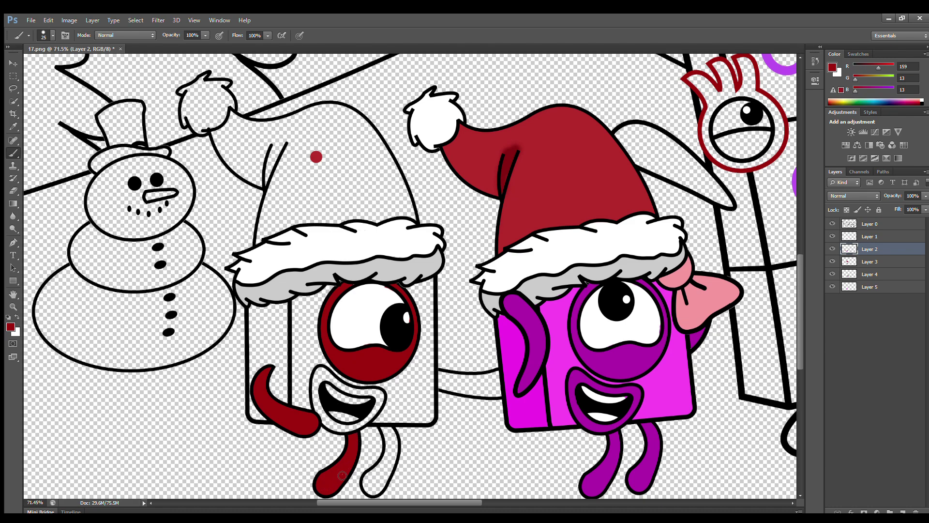
pyautogui.moveTo(386, 428)
pyautogui.mouseDown()
pyautogui.moveTo(388, 452)
pyautogui.moveTo(369, 492)
pyautogui.moveTo(396, 451)
pyautogui.moveTo(391, 431)
pyautogui.moveTo(372, 488)
pyautogui.mouseUp()
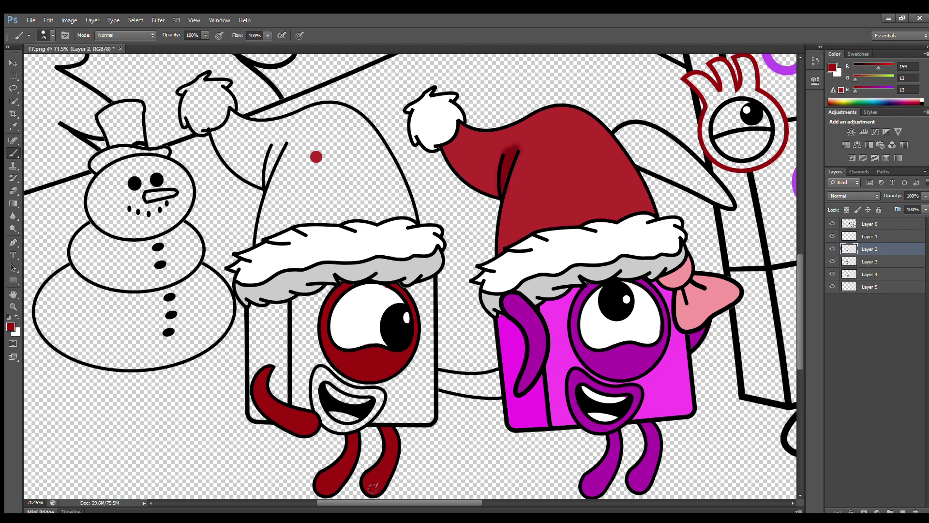
pyautogui.moveTo(316, 383)
pyautogui.mouseDown()
pyautogui.moveTo(345, 429)
pyautogui.moveTo(378, 405)
pyautogui.moveTo(323, 377)
pyautogui.mouseUp()
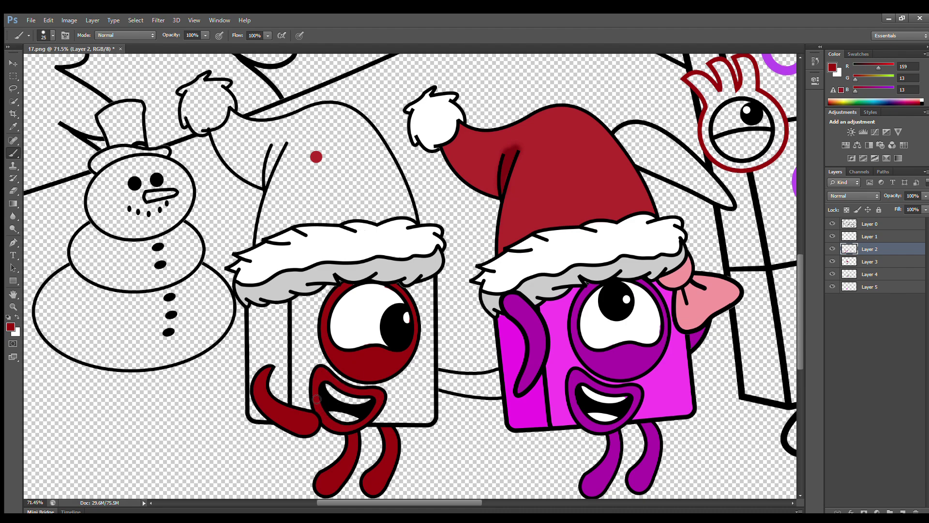
# Step: Outline and fill the fabric of the same character's Santa hat with the dark red
pyautogui.moveTo(233, 113)
pyautogui.mouseDown()
pyautogui.moveTo(218, 133)
pyautogui.moveTo(227, 159)
pyautogui.moveTo(270, 200)
pyautogui.moveTo(259, 247)
pyautogui.mouseUp()
pyautogui.moveTo(232, 118)
pyautogui.mouseDown()
pyautogui.moveTo(280, 123)
pyautogui.moveTo(335, 104)
pyautogui.moveTo(371, 124)
pyautogui.moveTo(419, 227)
pyautogui.mouseUp()
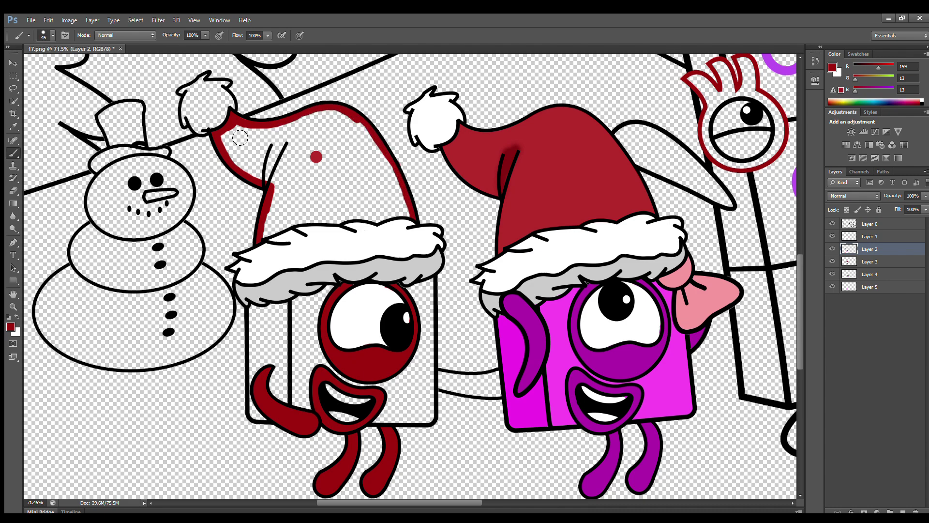
pyautogui.moveTo(240, 138)
pyautogui.mouseDown()
pyautogui.moveTo(383, 145)
pyautogui.moveTo(279, 223)
pyautogui.moveTo(230, 143)
pyautogui.moveTo(257, 163)
pyautogui.moveTo(373, 175)
pyautogui.moveTo(290, 203)
pyautogui.moveTo(339, 215)
pyautogui.moveTo(401, 213)
pyautogui.mouseUp()
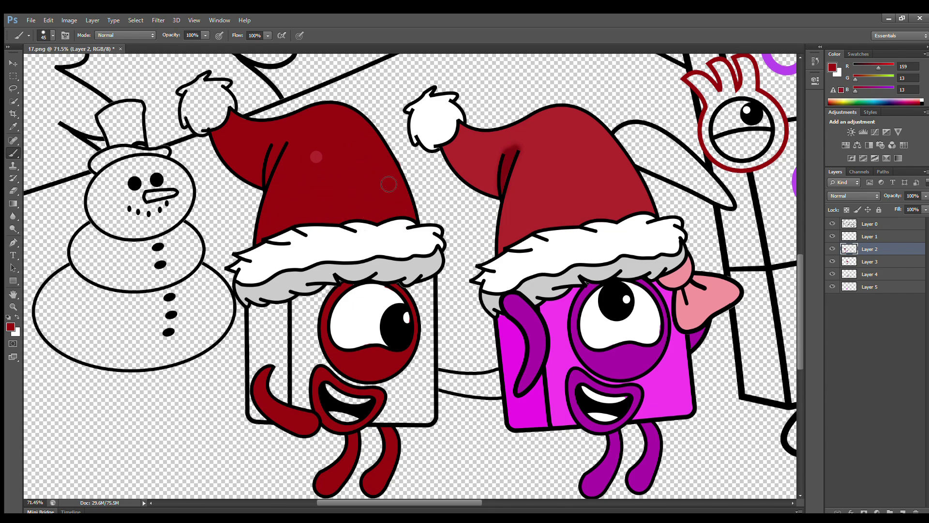
# Step: On Layer 0, paint the fold in the red character's Santa hat with a darker red, RGB 132, 10, 10
pyautogui.click(869, 224)
pyautogui.click(320, 158)
pyautogui.keyDown('alt'); pyautogui.click(507, 169); pyautogui.keyUp('alt')
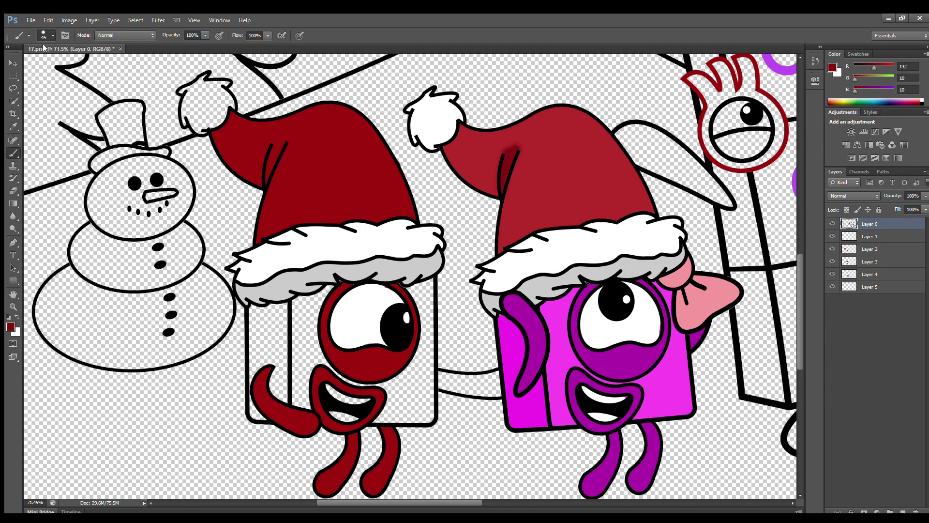
pyautogui.press('[')
pyautogui.moveTo(266, 184); pyautogui.dragTo(274, 144)
# Step: On Layer 3, fill the pompom of the red character's Santa hat with white
pyautogui.click(871, 262)
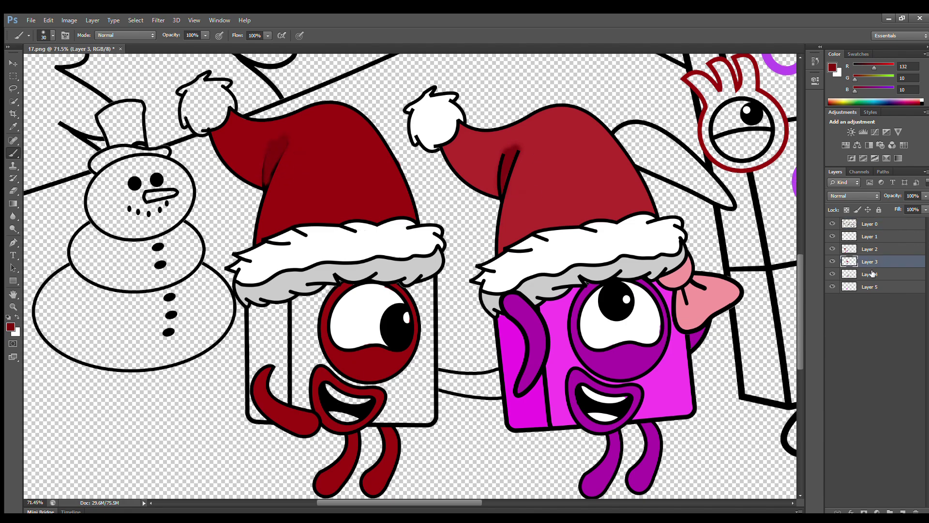
pyautogui.click(859, 54)
pyautogui.click(863, 62)
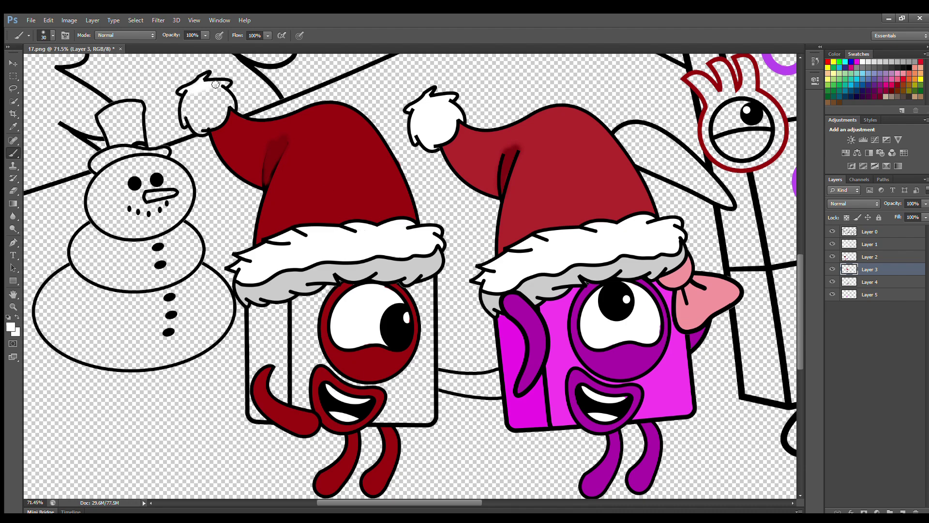
pyautogui.moveTo(207, 94); pyautogui.dragTo(210, 115)
pyautogui.press(']')
pyautogui.press(']')
pyautogui.press(']')
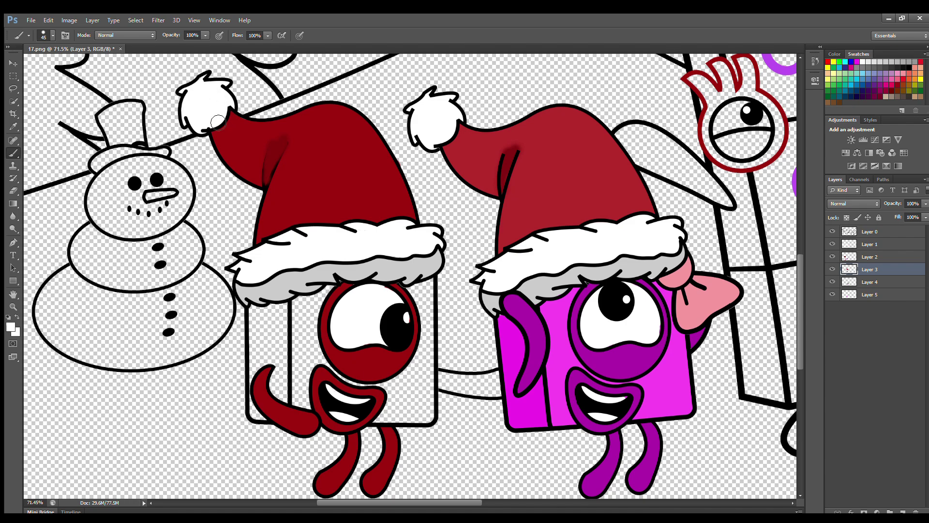
# Step: Paint the red character's front face bright red on Layer 4 and its side face RGB 227, 8, 8 on Layer 5
pyautogui.hotkey('alt', '[')
pyautogui.moveTo(297, 297)
pyautogui.mouseDown()
pyautogui.moveTo(299, 373)
pyautogui.moveTo(339, 417)
pyautogui.moveTo(428, 416)
pyautogui.moveTo(433, 314)
pyautogui.moveTo(392, 292)
pyautogui.moveTo(317, 322)
pyautogui.moveTo(315, 387)
pyautogui.moveTo(420, 379)
pyautogui.moveTo(390, 405)
pyautogui.mouseUp()
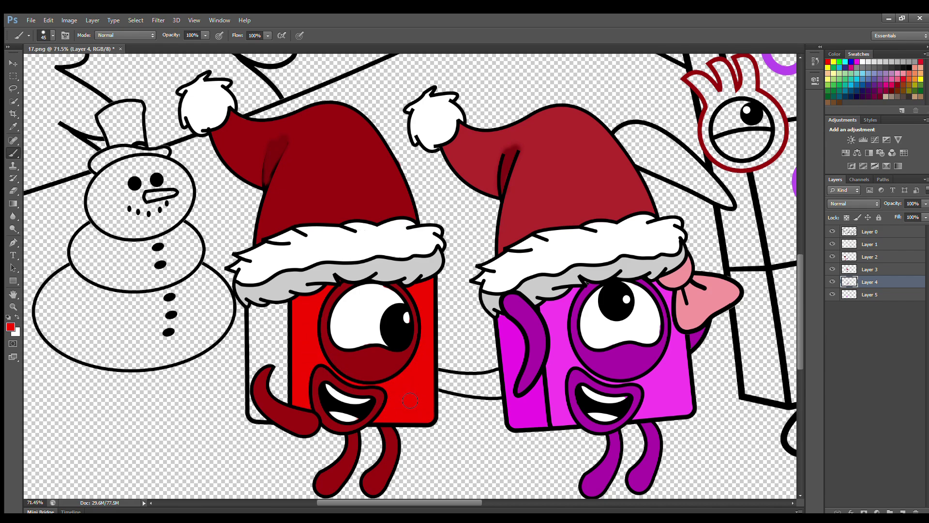
pyautogui.click(874, 294)
pyautogui.click(834, 55)
pyautogui.click(833, 68)
pyautogui.click(446, 169)
pyautogui.click(534, 159)
pyautogui.moveTo(256, 326)
pyautogui.mouseDown()
pyautogui.moveTo(259, 414)
pyautogui.moveTo(278, 312)
pyautogui.moveTo(294, 320)
pyautogui.mouseUp()
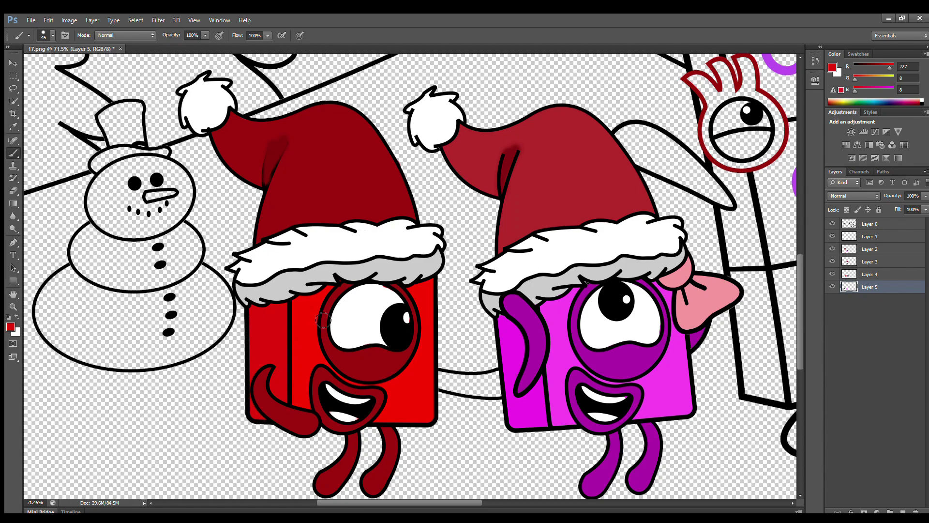
# Step: Sample the hat's dark red and fill the arm reaching behind the magenta character on Layer 5
pyautogui.keyDown('alt'); pyautogui.click(351, 175); pyautogui.keyUp('alt')
pyautogui.moveTo(460, 374)
pyautogui.mouseDown()
pyautogui.moveTo(500, 382)
pyautogui.moveTo(482, 391)
pyautogui.moveTo(441, 385)
pyautogui.mouseUp()
pyautogui.scroll(-3, 372, 335)
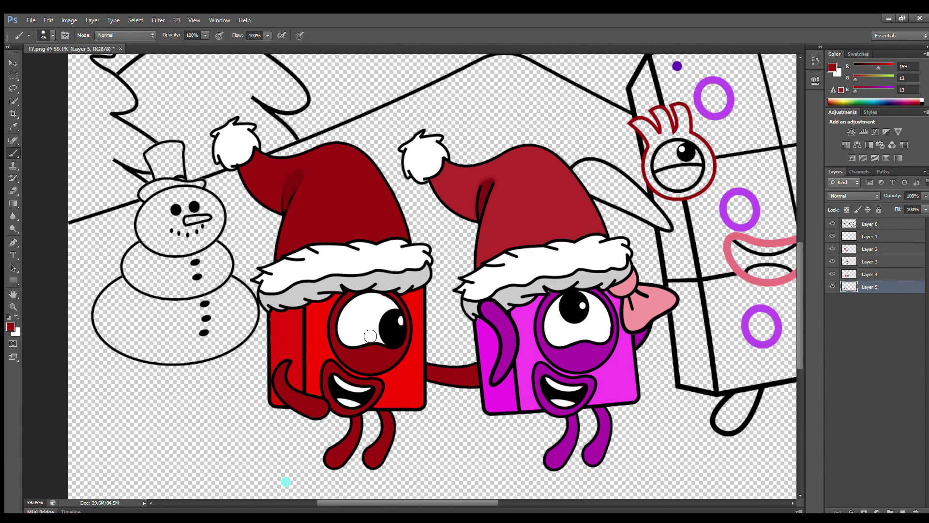
# Step: On Layer 1, sample the purple of the rings and fill all the large block character's spots except the one just above its mouth
pyautogui.moveTo(394, 502); pyautogui.dragTo(444, 502)
pyautogui.moveTo(801, 341); pyautogui.dragTo(801, 330)
pyautogui.click(869, 236)
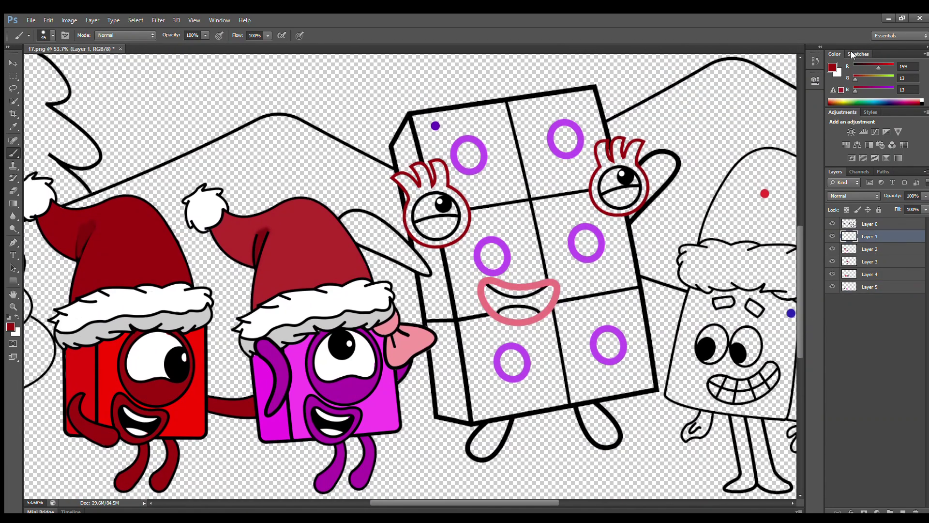
pyautogui.click(852, 54)
pyautogui.click(909, 67)
pyautogui.scroll(1, 572, 310)
pyautogui.hscroll(1, 454, 336)
pyautogui.moveTo(451, 290)
pyautogui.mouseDown()
pyautogui.moveTo(513, 291)
pyautogui.moveTo(445, 292)
pyautogui.mouseUp()
pyautogui.keyDown('alt'); pyautogui.click(441, 131); pyautogui.keyUp('alt')
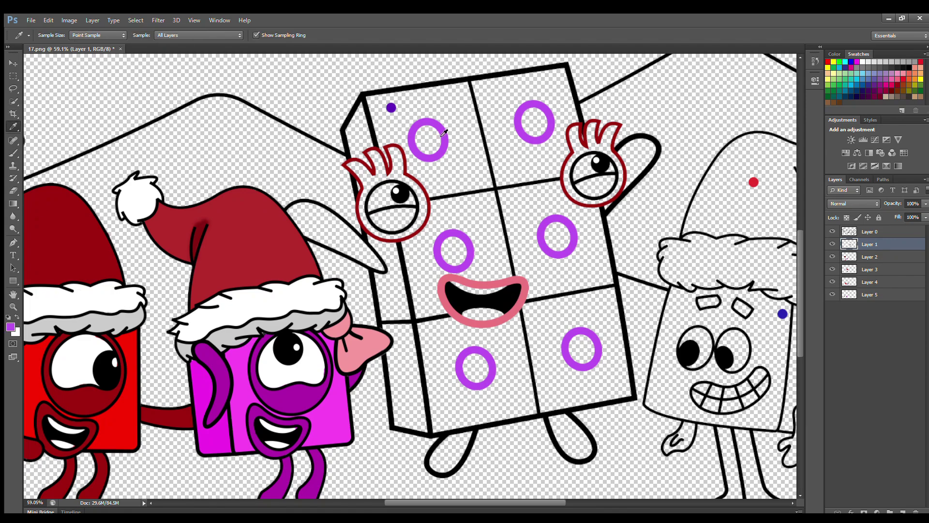
pyautogui.press(']')
pyautogui.moveTo(427, 140); pyautogui.dragTo(433, 148)
pyautogui.moveTo(526, 120)
pyautogui.mouseDown()
pyautogui.moveTo(534, 136)
pyautogui.moveTo(543, 124)
pyautogui.mouseUp()
pyautogui.moveTo(556, 226); pyautogui.dragTo(564, 242)
pyautogui.moveTo(574, 344); pyautogui.dragTo(584, 347)
pyautogui.moveTo(475, 360); pyautogui.dragTo(476, 372)
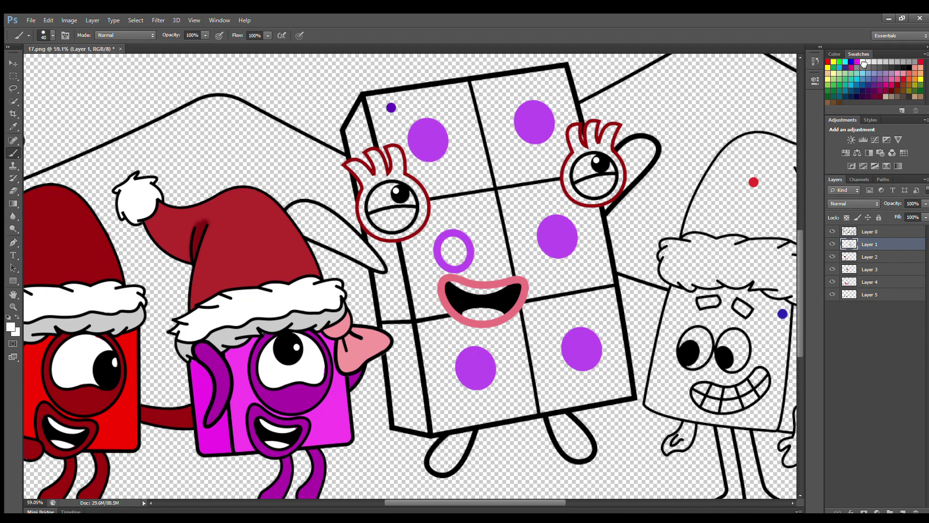
# Step: Paint the whites of both eyes of the large block character
pyautogui.moveTo(372, 208)
pyautogui.mouseDown()
pyautogui.moveTo(404, 193)
pyautogui.moveTo(388, 202)
pyautogui.mouseUp()
pyautogui.moveTo(578, 173); pyautogui.dragTo(609, 166)
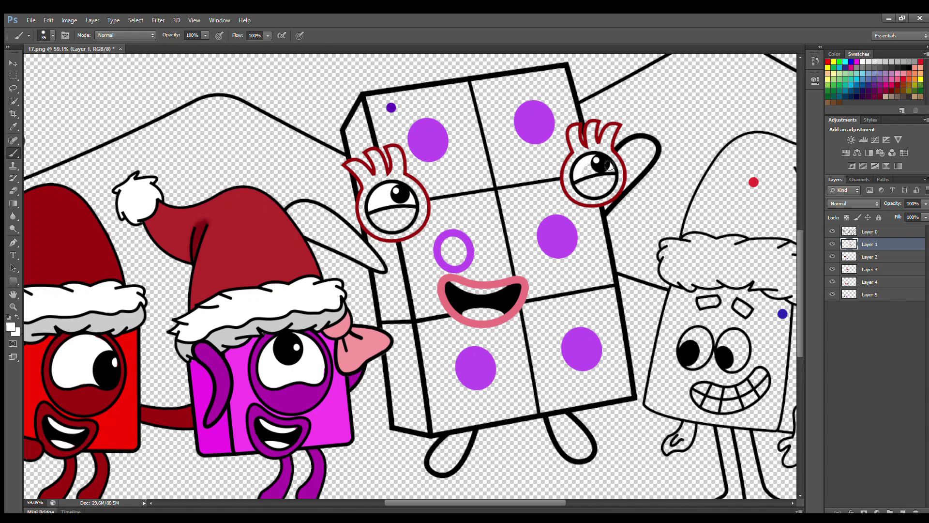
# Step: Sample the dark red, RGB 157, 9, 9, from the eye outline and fill the large block character's raised arm
pyautogui.click(833, 54)
pyautogui.click(858, 54)
pyautogui.click(828, 62)
pyautogui.click(834, 54)
pyautogui.keyDown('alt'); pyautogui.click(564, 172); pyautogui.keyUp('alt')
pyautogui.moveTo(621, 150)
pyautogui.mouseDown()
pyautogui.moveTo(651, 159)
pyautogui.moveTo(629, 184)
pyautogui.moveTo(631, 170)
pyautogui.mouseUp()
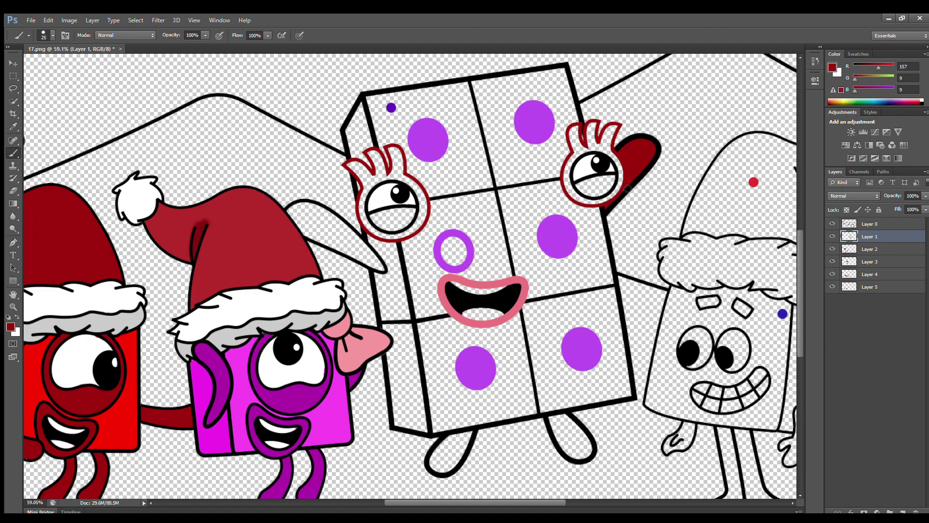
# Step: Fill both legs and the lowered arm of the large block character with the same dark red
pyautogui.press(']')
pyautogui.press(']')
pyautogui.press(']')
pyautogui.moveTo(556, 422)
pyautogui.mouseDown()
pyautogui.moveTo(569, 452)
pyautogui.moveTo(564, 420)
pyautogui.moveTo(574, 434)
pyautogui.mouseUp()
pyautogui.moveTo(453, 438)
pyautogui.mouseDown()
pyautogui.moveTo(469, 440)
pyautogui.moveTo(444, 459)
pyautogui.mouseUp()
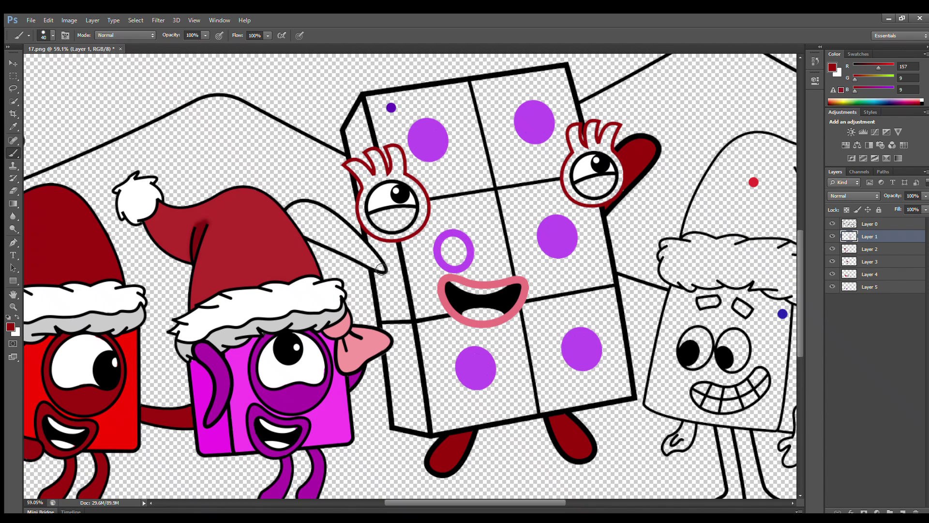
pyautogui.press('[')
pyautogui.moveTo(381, 269)
pyautogui.mouseDown()
pyautogui.moveTo(333, 216)
pyautogui.moveTo(291, 209)
pyautogui.moveTo(326, 241)
pyautogui.moveTo(370, 262)
pyautogui.moveTo(329, 231)
pyautogui.mouseUp()
# Step: On Layer 2, paint the upper and lower teeth of the large block character white
pyautogui.click(869, 248)
pyautogui.click(858, 53)
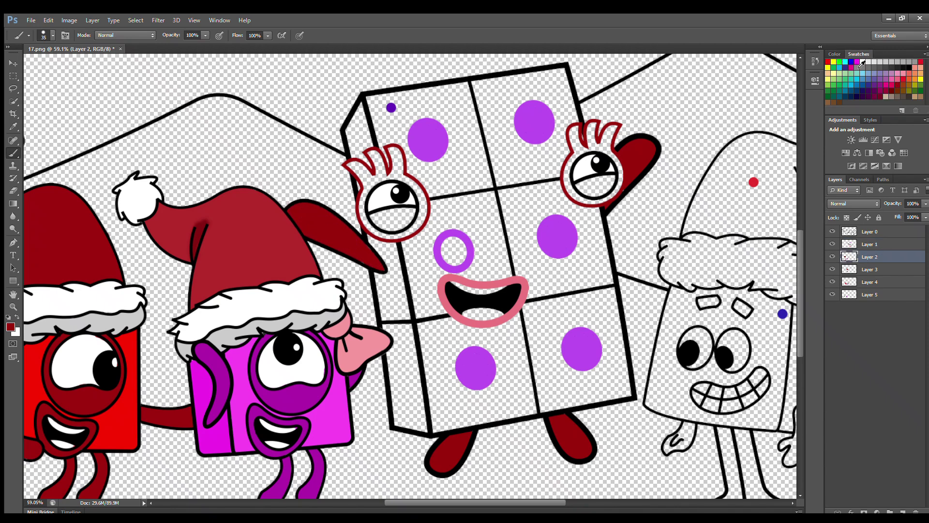
pyautogui.click(863, 62)
pyautogui.moveTo(455, 287); pyautogui.dragTo(502, 290)
pyautogui.moveTo(500, 316); pyautogui.dragTo(508, 308)
# Step: Fill the lashes, rims and lower eyelids of both eyes on the large block character with red, RGB 214, 10, 10
pyautogui.press('i')
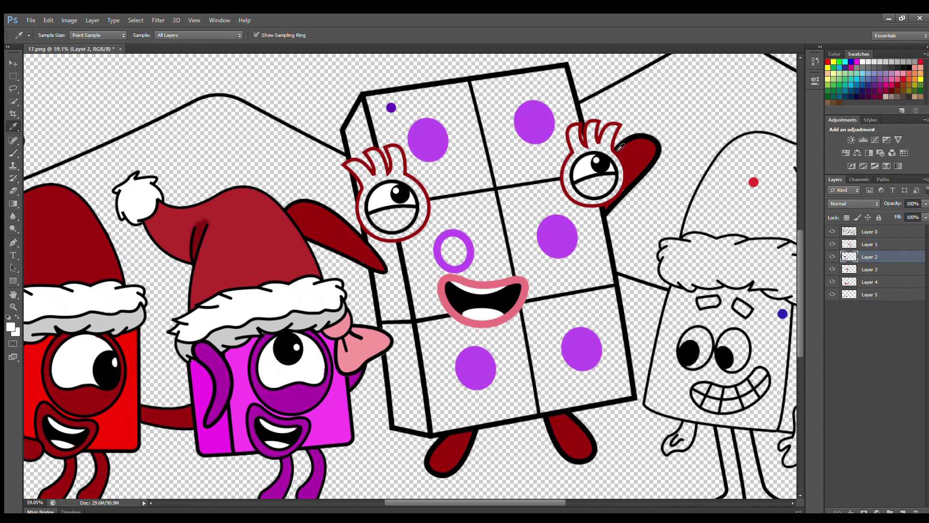
pyautogui.click(397, 147)
pyautogui.press('b')
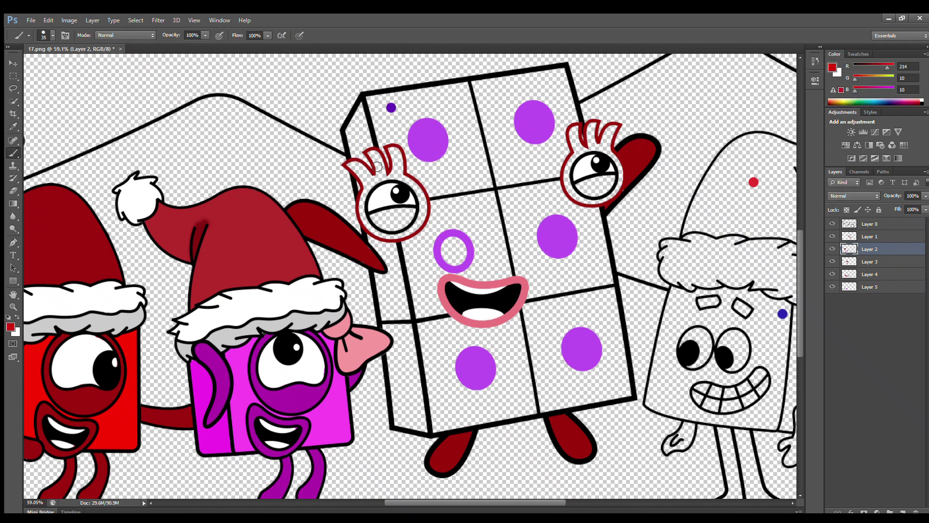
pyautogui.moveTo(345, 164)
pyautogui.mouseDown()
pyautogui.moveTo(372, 179)
pyautogui.moveTo(365, 199)
pyautogui.moveTo(374, 229)
pyautogui.moveTo(401, 236)
pyautogui.moveTo(424, 211)
pyautogui.moveTo(381, 163)
pyautogui.mouseUp()
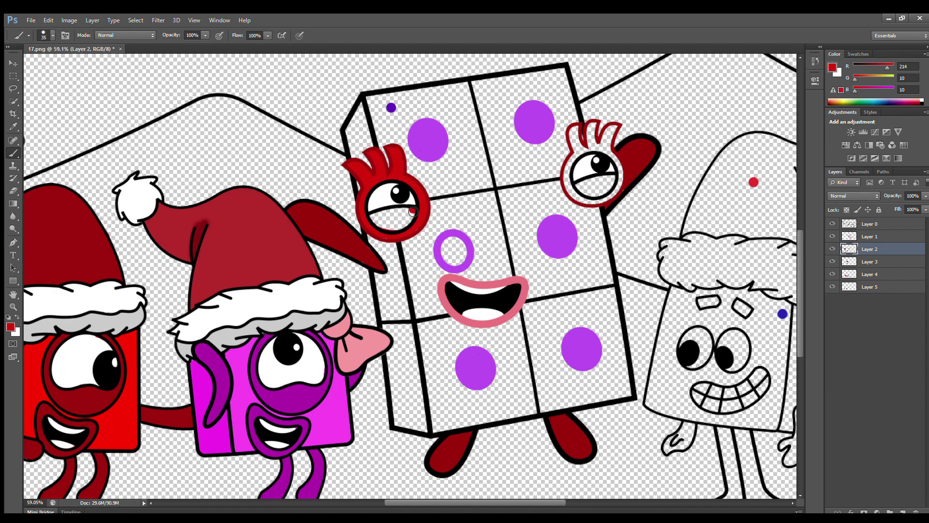
pyautogui.moveTo(413, 212)
pyautogui.mouseDown()
pyautogui.moveTo(382, 222)
pyautogui.moveTo(393, 229)
pyautogui.mouseUp()
pyautogui.moveTo(576, 138)
pyautogui.mouseDown()
pyautogui.moveTo(570, 173)
pyautogui.moveTo(584, 201)
pyautogui.moveTo(621, 183)
pyautogui.moveTo(609, 150)
pyautogui.moveTo(616, 128)
pyautogui.moveTo(592, 136)
pyautogui.mouseUp()
pyautogui.moveTo(608, 176)
pyautogui.mouseDown()
pyautogui.moveTo(583, 191)
pyautogui.moveTo(600, 201)
pyautogui.mouseUp()
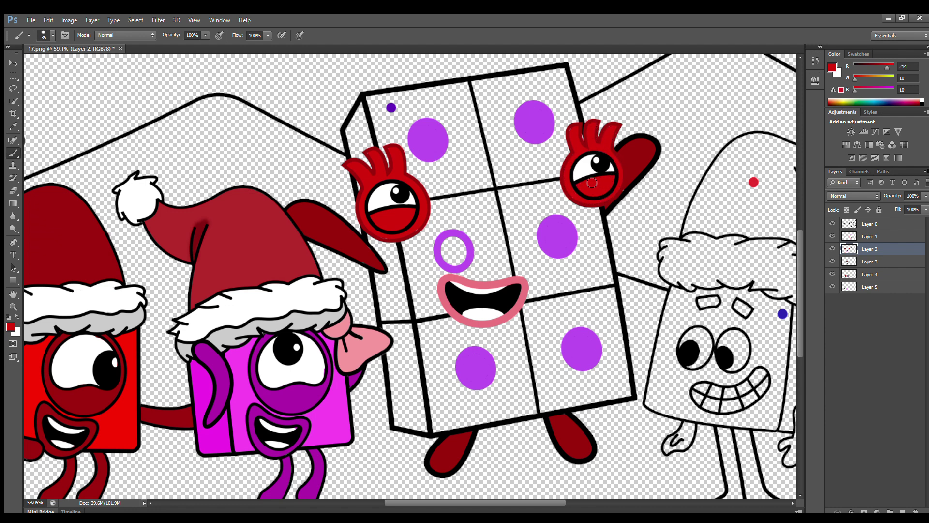
# Step: Sample the ring's light purple and fill the remaining spot above the mouth on Layer 2
pyautogui.click(868, 259)
pyautogui.click(878, 247)
pyautogui.keyDown('alt'); pyautogui.click(441, 251); pyautogui.keyUp('alt')
pyautogui.moveTo(447, 241); pyautogui.dragTo(448, 256)
# Step: On Layer 3, fill the large block's front face with the sampled purple, RGB 100, 10, 194, and erase the overspill along its lower edge
pyautogui.click(871, 261)
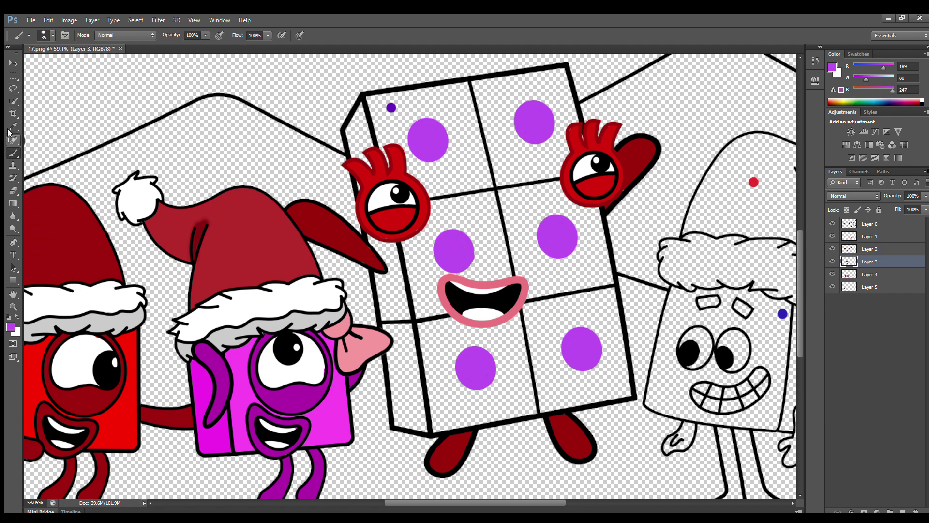
pyautogui.press(']')
pyautogui.press(']')
pyautogui.press(']')
pyautogui.press(']')
pyautogui.keyDown('alt'); pyautogui.click(391, 107); pyautogui.keyUp('alt')
pyautogui.moveTo(374, 96)
pyautogui.mouseDown()
pyautogui.moveTo(416, 240)
pyautogui.moveTo(445, 430)
pyautogui.moveTo(531, 420)
pyautogui.moveTo(630, 388)
pyautogui.moveTo(567, 82)
pyautogui.moveTo(392, 110)
pyautogui.moveTo(507, 109)
pyautogui.moveTo(404, 133)
pyautogui.moveTo(474, 129)
pyautogui.moveTo(431, 151)
pyautogui.moveTo(567, 163)
pyautogui.moveTo(501, 225)
pyautogui.moveTo(437, 235)
pyautogui.moveTo(474, 264)
pyautogui.moveTo(587, 259)
pyautogui.moveTo(495, 318)
pyautogui.moveTo(440, 328)
pyautogui.moveTo(571, 341)
pyautogui.moveTo(511, 364)
pyautogui.moveTo(584, 381)
pyautogui.moveTo(485, 409)
pyautogui.moveTo(530, 402)
pyautogui.mouseUp()
pyautogui.press(']')
pyautogui.press(']')
pyautogui.press('e')
pyautogui.moveTo(496, 431); pyautogui.dragTo(532, 426)
# Step: On Layer 4, paint the large block's side face a darker purple, RGB 86, 9, 166
pyautogui.click(870, 275)
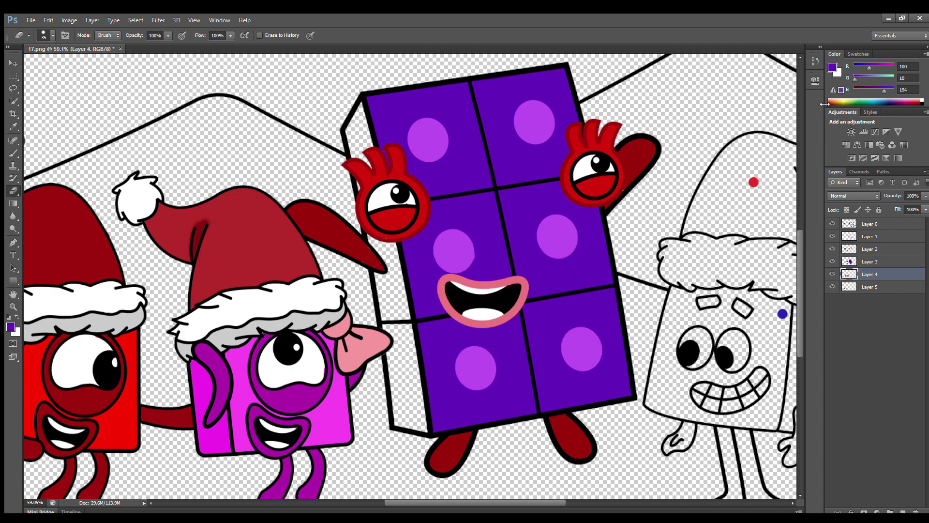
pyautogui.press('i')
pyautogui.click(454, 193)
pyautogui.press('e')
pyautogui.press('b')
pyautogui.moveTo(375, 109)
pyautogui.mouseDown()
pyautogui.moveTo(360, 179)
pyautogui.moveTo(389, 273)
pyautogui.moveTo(395, 358)
pyautogui.moveTo(414, 426)
pyautogui.moveTo(409, 300)
pyautogui.moveTo(399, 292)
pyautogui.mouseUp()
# Step: On Layer 1, paint the eyes and teeth of the character beside the other snowman white
pyautogui.scroll(-2, 399, 292)
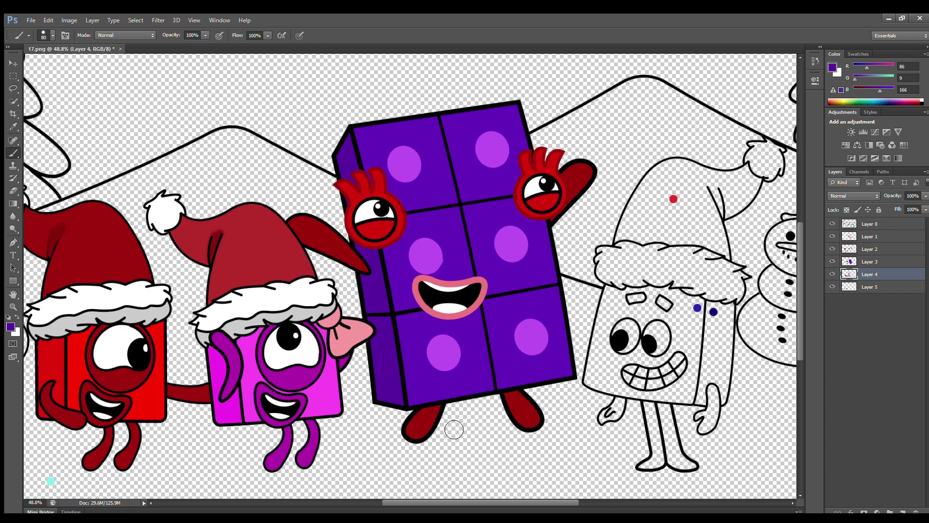
pyautogui.moveTo(489, 502); pyautogui.dragTo(518, 502)
pyautogui.scroll(2, 646, 345)
pyautogui.click(870, 237)
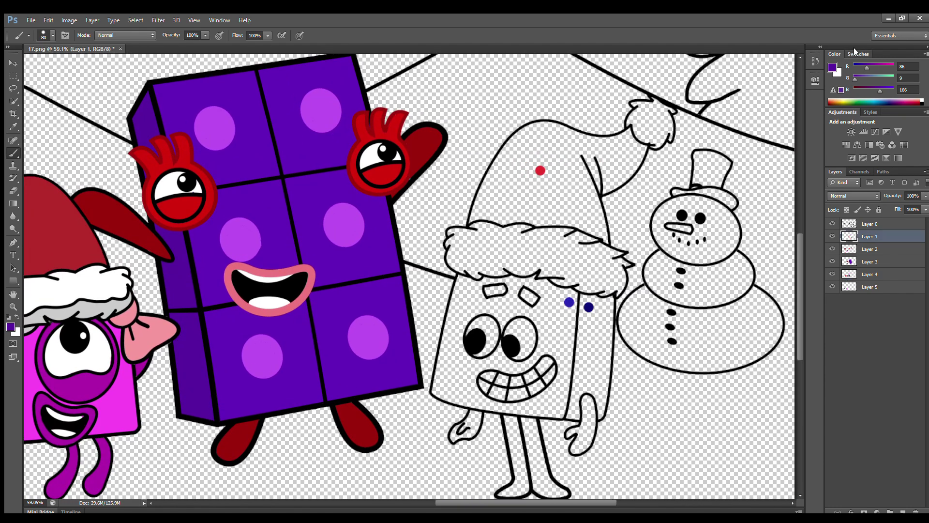
pyautogui.click(859, 54)
pyautogui.click(863, 62)
pyautogui.press('[')
pyautogui.press('[')
pyautogui.press('[')
pyautogui.moveTo(479, 332)
pyautogui.mouseDown()
pyautogui.moveTo(491, 350)
pyautogui.moveTo(529, 331)
pyautogui.moveTo(524, 354)
pyautogui.mouseUp()
pyautogui.moveTo(486, 380)
pyautogui.mouseDown()
pyautogui.moveTo(489, 388)
pyautogui.moveTo(548, 384)
pyautogui.moveTo(538, 368)
pyautogui.moveTo(523, 387)
pyautogui.mouseUp()
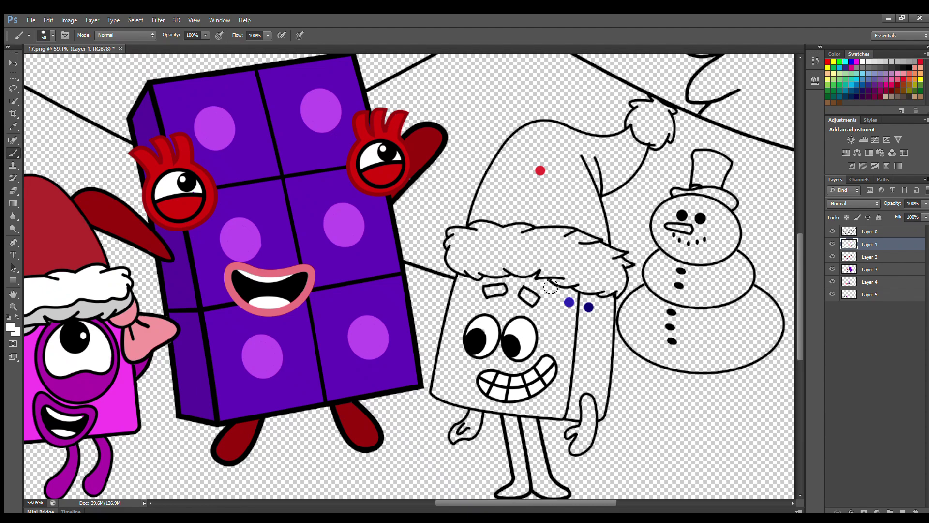
# Step: Fill the fur trim of the same character's Santa hat with white
pyautogui.press('[')
pyautogui.moveTo(458, 252)
pyautogui.mouseDown()
pyautogui.moveTo(469, 272)
pyautogui.moveTo(542, 273)
pyautogui.moveTo(618, 294)
pyautogui.moveTo(628, 264)
pyautogui.moveTo(563, 232)
pyautogui.moveTo(483, 228)
pyautogui.moveTo(457, 231)
pyautogui.moveTo(451, 244)
pyautogui.moveTo(502, 260)
pyautogui.moveTo(464, 245)
pyautogui.moveTo(562, 244)
pyautogui.moveTo(594, 270)
pyautogui.moveTo(481, 267)
pyautogui.moveTo(607, 288)
pyautogui.moveTo(554, 253)
pyautogui.moveTo(570, 274)
pyautogui.mouseUp()
pyautogui.press(']')
pyautogui.press(']')
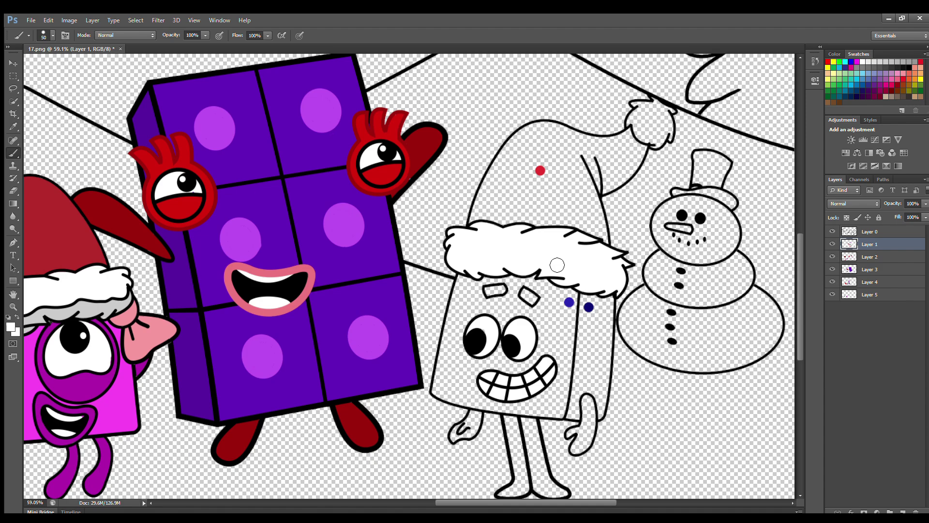
# Step: Paint the same character's eyebrows with the sampled navy blue and fill its hat's pompom with white
pyautogui.keyDown('alt'); pyautogui.click(589, 307); pyautogui.keyUp('alt')
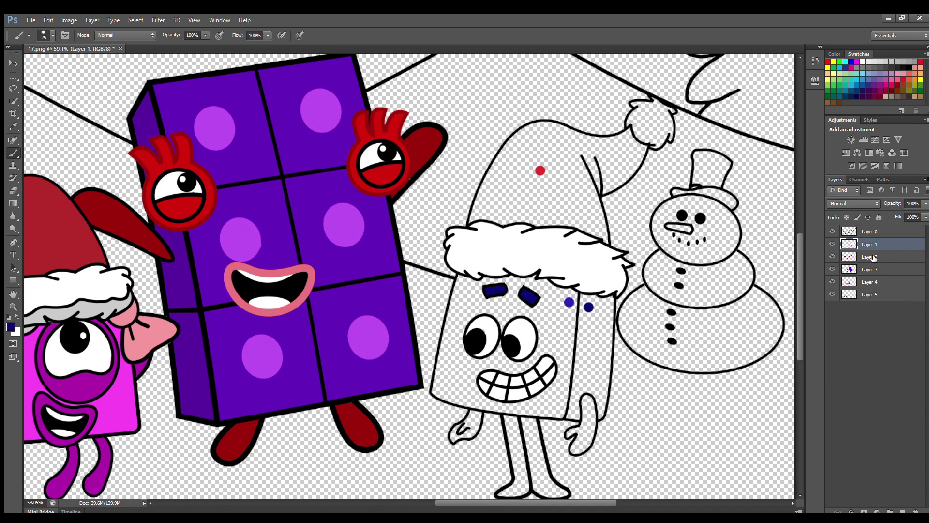
pyautogui.keyDown('alt'); pyautogui.click(519, 156); pyautogui.keyUp('alt')
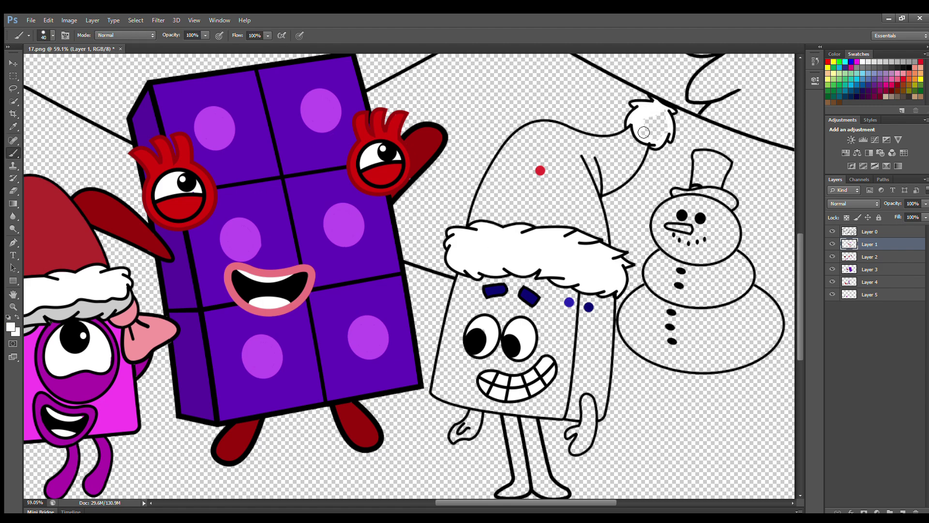
pyautogui.moveTo(643, 132); pyautogui.dragTo(667, 130)
# Step: On Layer 2, sample the lighter blue dot and fill the character's front face with a larger brush
pyautogui.click(870, 256)
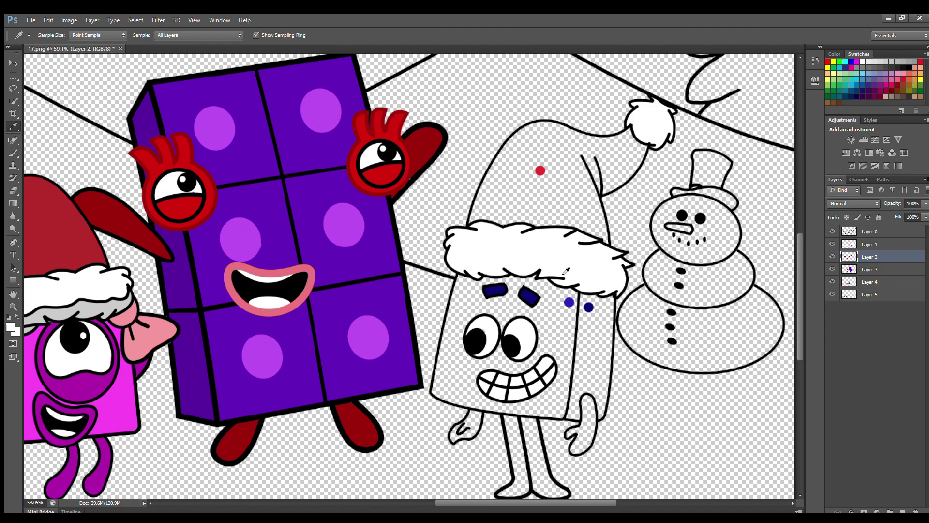
pyautogui.keyDown('alt'); pyautogui.click(569, 302); pyautogui.keyUp('alt')
pyautogui.press(']')
pyautogui.press(']')
pyautogui.moveTo(463, 281)
pyautogui.mouseDown()
pyautogui.moveTo(444, 388)
pyautogui.moveTo(509, 410)
pyautogui.moveTo(550, 416)
pyautogui.moveTo(565, 408)
pyautogui.moveTo(574, 336)
pyautogui.moveTo(566, 293)
pyautogui.moveTo(503, 294)
pyautogui.moveTo(477, 313)
pyautogui.moveTo(557, 338)
pyautogui.moveTo(457, 383)
pyautogui.moveTo(560, 349)
pyautogui.moveTo(512, 393)
pyautogui.moveTo(552, 368)
pyautogui.mouseUp()
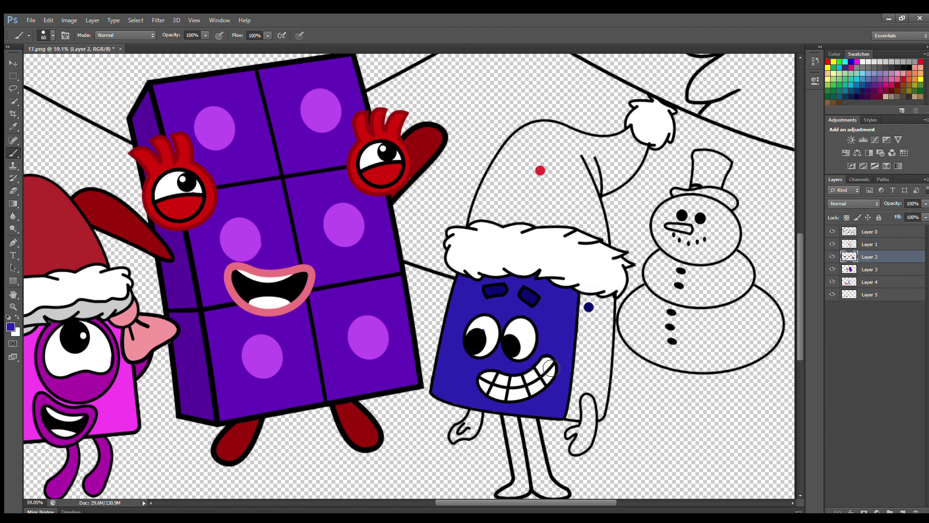
# Step: On Layer 3, paint the blue character's arms, hands and legs dark navy, RGB 17, 15, 100
pyautogui.click(870, 270)
pyautogui.keyDown('alt'); pyautogui.click(589, 307); pyautogui.keyUp('alt')
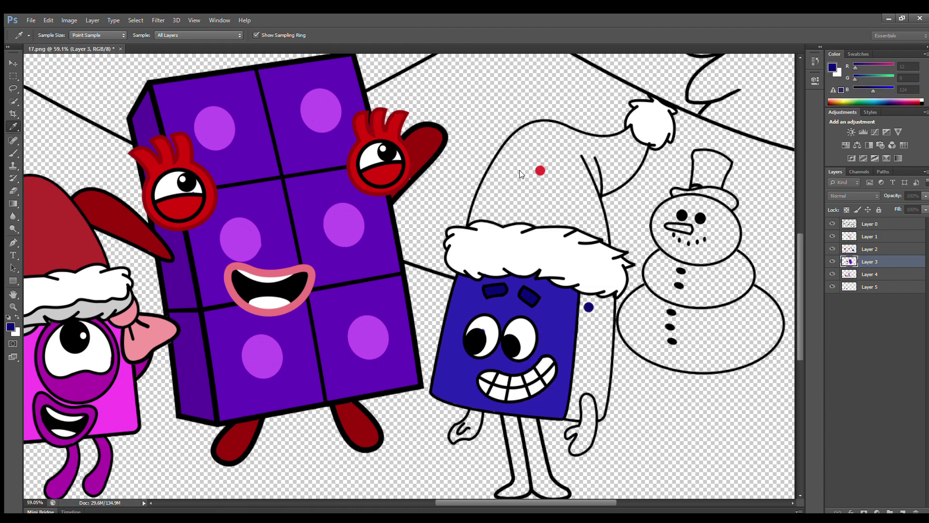
pyautogui.moveTo(587, 404)
pyautogui.mouseDown()
pyautogui.moveTo(576, 452)
pyautogui.moveTo(592, 438)
pyautogui.moveTo(590, 403)
pyautogui.mouseUp()
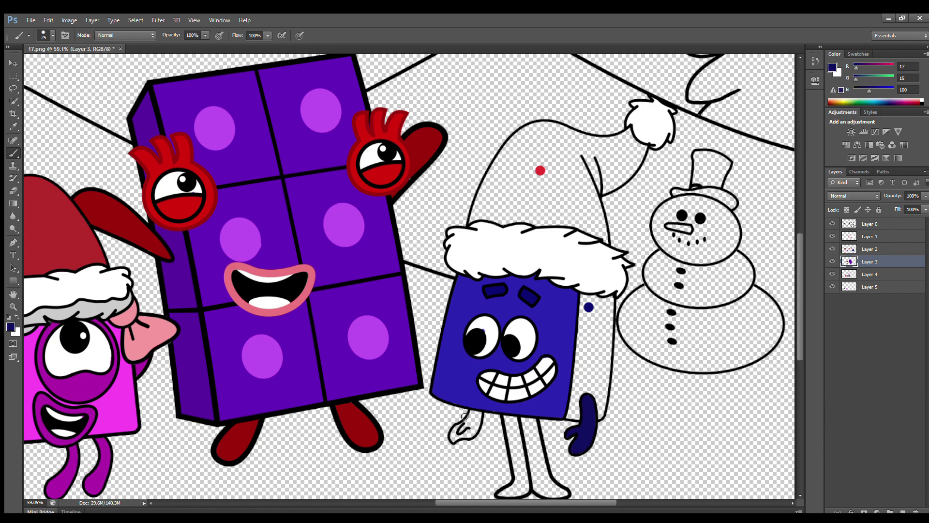
pyautogui.moveTo(464, 416)
pyautogui.mouseDown()
pyautogui.moveTo(453, 435)
pyautogui.moveTo(505, 413)
pyautogui.moveTo(511, 496)
pyautogui.moveTo(526, 481)
pyautogui.moveTo(565, 496)
pyautogui.moveTo(549, 481)
pyautogui.moveTo(535, 418)
pyautogui.moveTo(516, 431)
pyautogui.moveTo(526, 480)
pyautogui.moveTo(525, 427)
pyautogui.moveTo(544, 484)
pyautogui.moveTo(533, 444)
pyautogui.mouseUp()
pyautogui.press(']')
pyautogui.press(']')
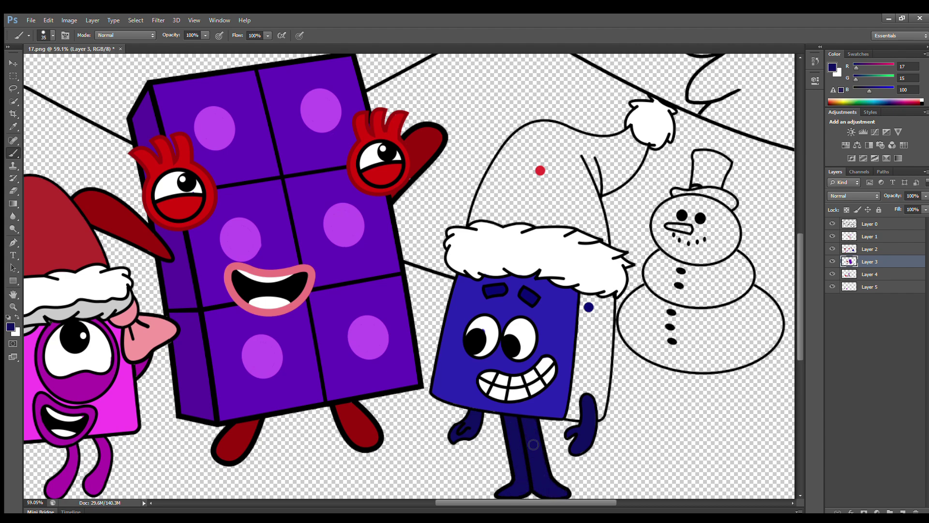
# Step: On Layer 4, sample the navy dot, RGB 12, 9, 124, and fill the blue character's side face
pyautogui.click(870, 274)
pyautogui.keyDown('alt'); pyautogui.click(589, 307); pyautogui.keyUp('alt')
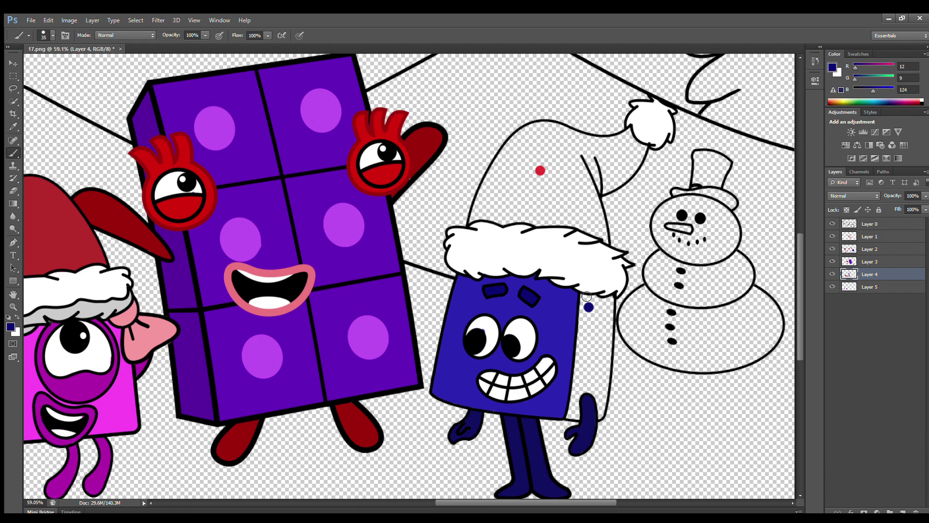
pyautogui.moveTo(583, 296)
pyautogui.mouseDown()
pyautogui.moveTo(612, 297)
pyautogui.moveTo(611, 332)
pyautogui.moveTo(605, 402)
pyautogui.moveTo(580, 418)
pyautogui.moveTo(587, 304)
pyautogui.moveTo(601, 351)
pyautogui.moveTo(590, 411)
pyautogui.moveTo(590, 300)
pyautogui.moveTo(602, 319)
pyautogui.mouseUp()
pyautogui.press(']')
pyautogui.press(']')
pyautogui.press(']')
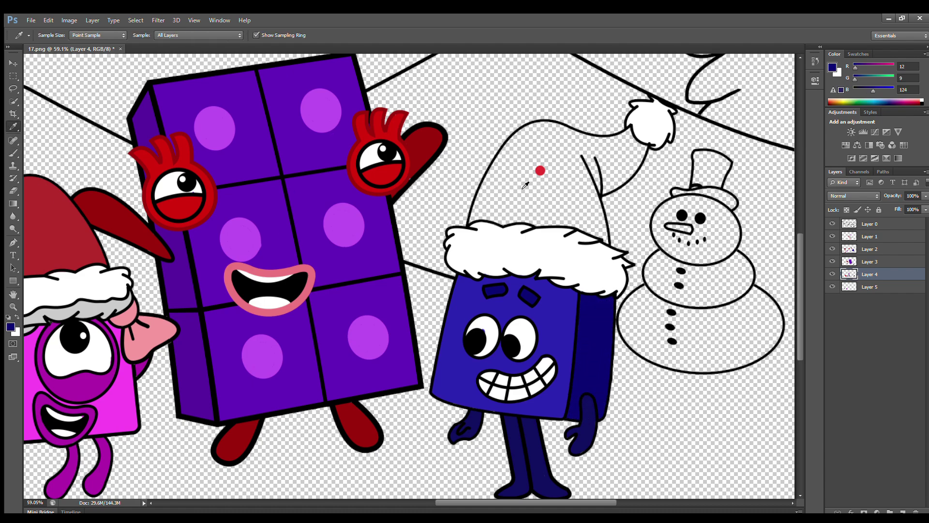
# Step: Sample the red dot and outline and fill the fabric of the blue character's Santa hat
pyautogui.keyDown('alt'); pyautogui.click(540, 170); pyautogui.keyUp('alt')
pyautogui.moveTo(635, 137)
pyautogui.mouseDown()
pyautogui.moveTo(539, 132)
pyautogui.moveTo(504, 168)
pyautogui.moveTo(480, 229)
pyautogui.moveTo(640, 163)
pyautogui.moveTo(599, 200)
pyautogui.moveTo(604, 242)
pyautogui.mouseUp()
pyautogui.moveTo(631, 143)
pyautogui.mouseDown()
pyautogui.moveTo(616, 157)
pyautogui.moveTo(556, 160)
pyautogui.moveTo(513, 204)
pyautogui.moveTo(557, 184)
pyautogui.moveTo(582, 202)
pyautogui.moveTo(594, 168)
pyautogui.mouseUp()
pyautogui.press(']')
pyautogui.press(']')
pyautogui.press(']')
# Step: Paint the fold in the blue character's Santa hat with a darker red, RGB 187, 22, 24, using a smaller brush
pyautogui.click(832, 67)
pyautogui.click(447, 183)
pyautogui.click(564, 140)
pyautogui.press('[')
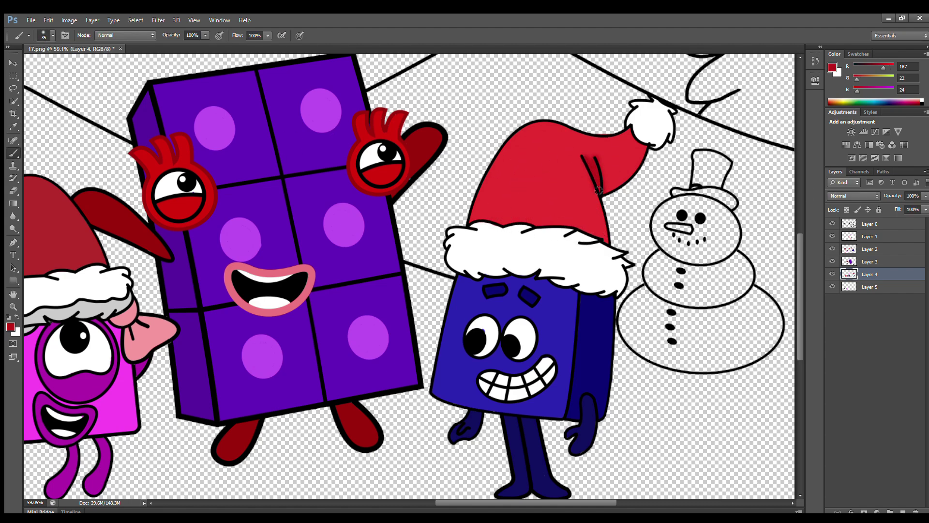
# Step: On Layer 1, fill the crown of the top hat on the snowman beside the blue character with black
pyautogui.click(871, 236)
pyautogui.click(859, 54)
pyautogui.click(910, 67)
pyautogui.moveTo(555, 502); pyautogui.dragTo(568, 501)
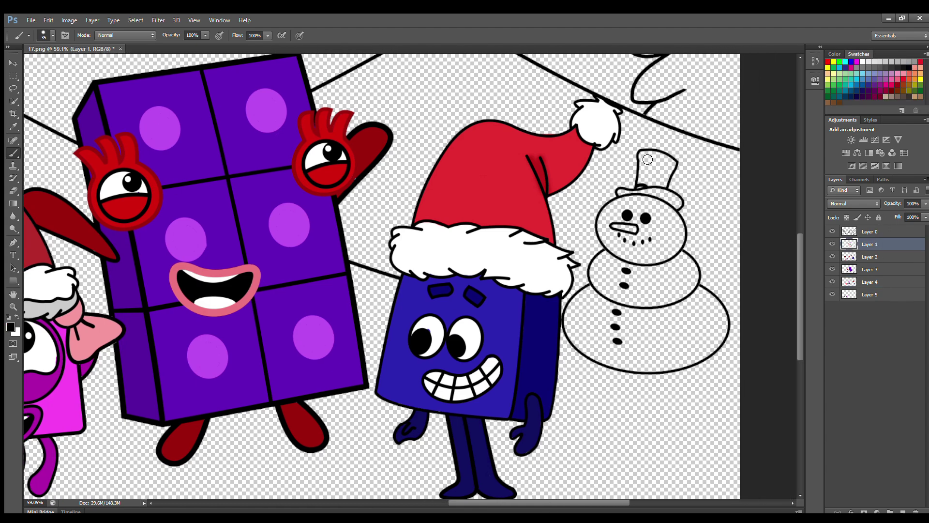
pyautogui.scroll(2, 648, 158)
pyautogui.moveTo(649, 159)
pyautogui.mouseDown()
pyautogui.moveTo(644, 188)
pyautogui.moveTo(652, 195)
pyautogui.moveTo(676, 190)
pyautogui.moveTo(685, 171)
pyautogui.moveTo(655, 157)
pyautogui.moveTo(666, 183)
pyautogui.mouseUp()
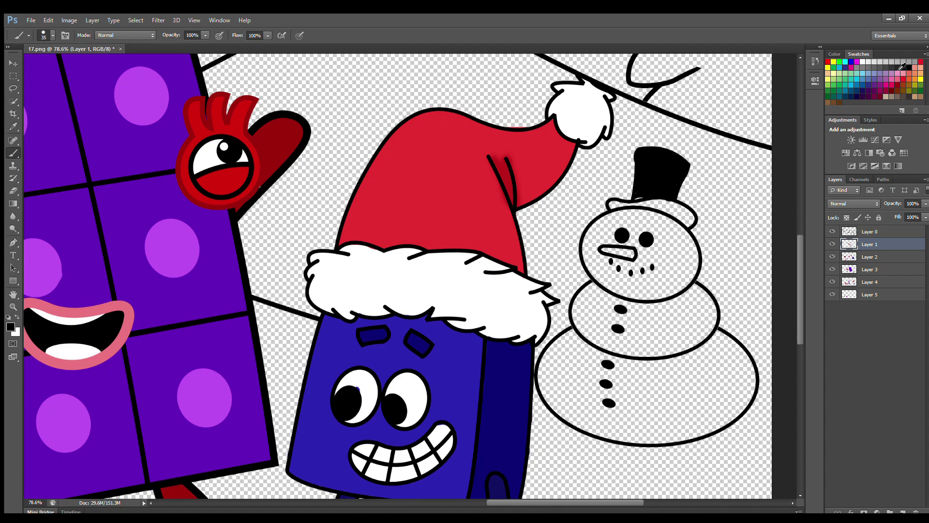
# Step: On Layer 2, paint the same snowman's carrot nose with the Santa hat's red and its hat brim dark grey
pyautogui.keyDown('alt'); pyautogui.click(426, 137); pyautogui.keyUp('alt')
pyautogui.moveTo(604, 250); pyautogui.dragTo(631, 252)
pyautogui.hotkey('alt', '[')
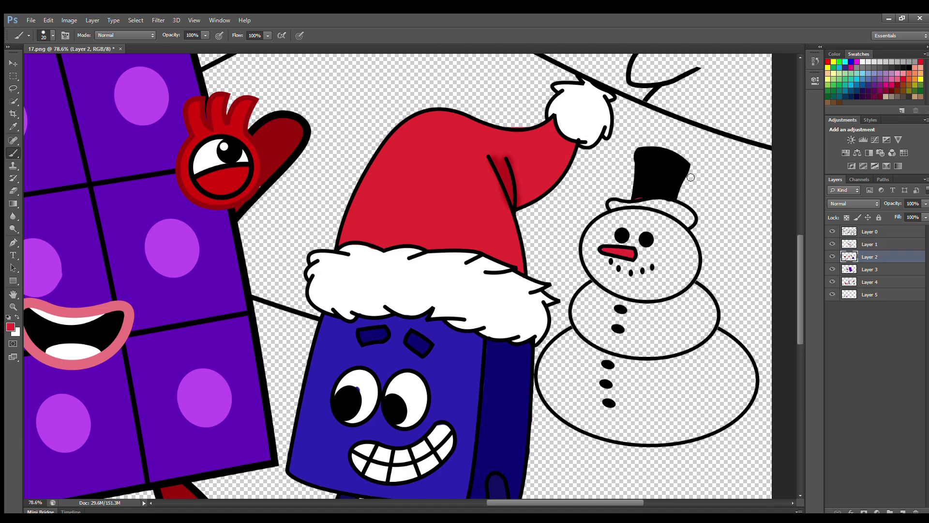
pyautogui.hotkey('ctrl', 'z')
pyautogui.moveTo(613, 205)
pyautogui.mouseDown()
pyautogui.moveTo(654, 201)
pyautogui.moveTo(685, 210)
pyautogui.moveTo(691, 225)
pyautogui.moveTo(661, 209)
pyautogui.moveTo(686, 218)
pyautogui.mouseUp()
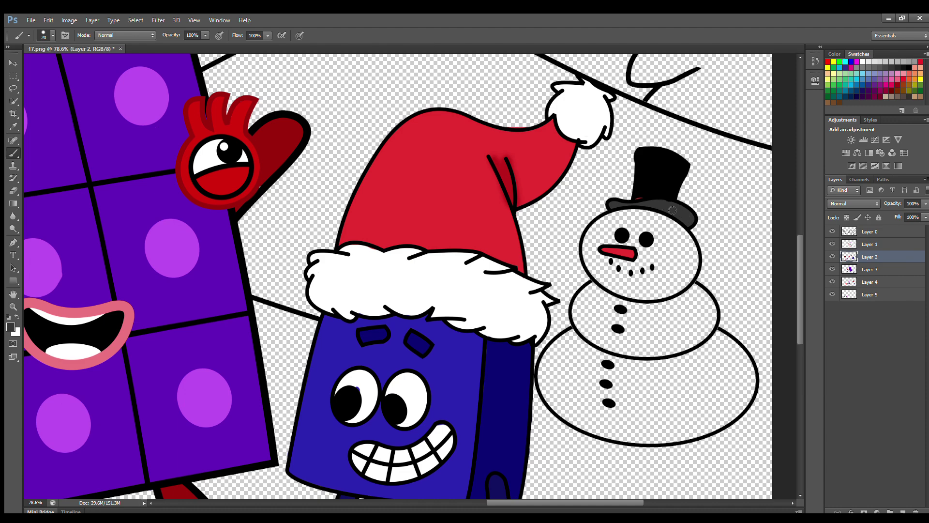
# Step: On Layer 3, fill the head and body of the snowman beside the blue character with white
pyautogui.click(845, 269)
pyautogui.press(']')
pyautogui.moveTo(627, 217)
pyautogui.mouseDown()
pyautogui.moveTo(602, 234)
pyautogui.moveTo(596, 260)
pyautogui.moveTo(609, 285)
pyautogui.moveTo(551, 373)
pyautogui.moveTo(560, 406)
pyautogui.moveTo(593, 429)
pyautogui.moveTo(674, 440)
pyautogui.moveTo(716, 430)
pyautogui.moveTo(753, 384)
pyautogui.moveTo(713, 329)
pyautogui.moveTo(692, 280)
pyautogui.moveTo(695, 259)
pyautogui.moveTo(677, 233)
pyautogui.moveTo(635, 221)
pyautogui.moveTo(645, 270)
pyautogui.moveTo(619, 248)
pyautogui.moveTo(657, 299)
pyautogui.moveTo(628, 355)
pyautogui.moveTo(658, 337)
pyautogui.moveTo(722, 366)
pyautogui.moveTo(721, 413)
pyautogui.moveTo(597, 415)
pyautogui.moveTo(605, 382)
pyautogui.mouseUp()
pyautogui.press(']')
pyautogui.press(']')
pyautogui.press(']')
pyautogui.scroll(-3, 684, 316)
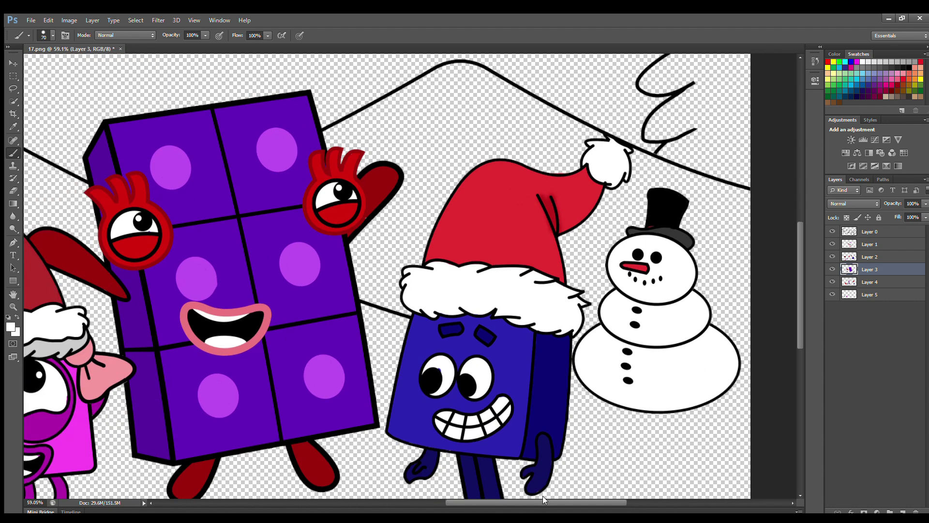
# Step: On Layer 1, paint the hat brim of the snowman beside the red character black
pyautogui.moveTo(543, 501); pyautogui.dragTo(416, 501)
pyautogui.scroll(1, 130, 288)
pyautogui.click(854, 244)
pyautogui.scroll(-1, 795, 259)
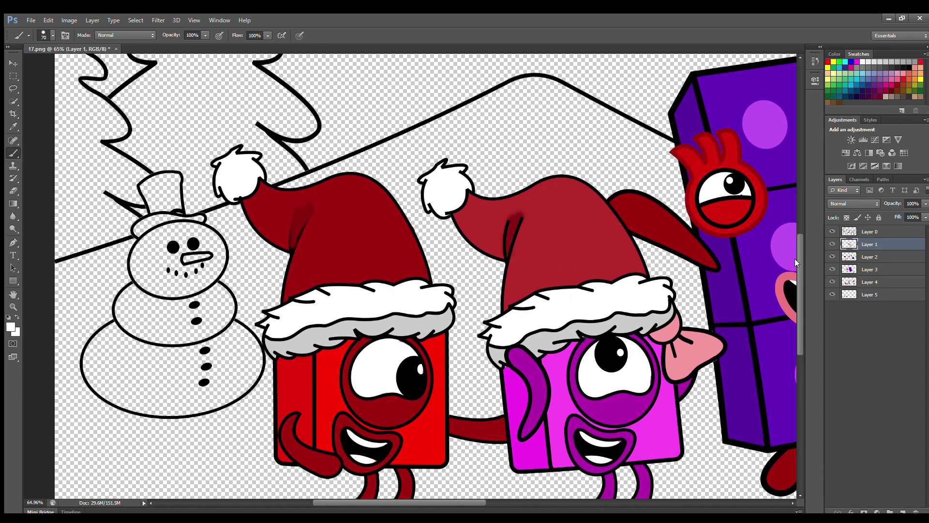
pyautogui.press('d')
pyautogui.press('[')
pyautogui.moveTo(140, 236); pyautogui.dragTo(149, 222)
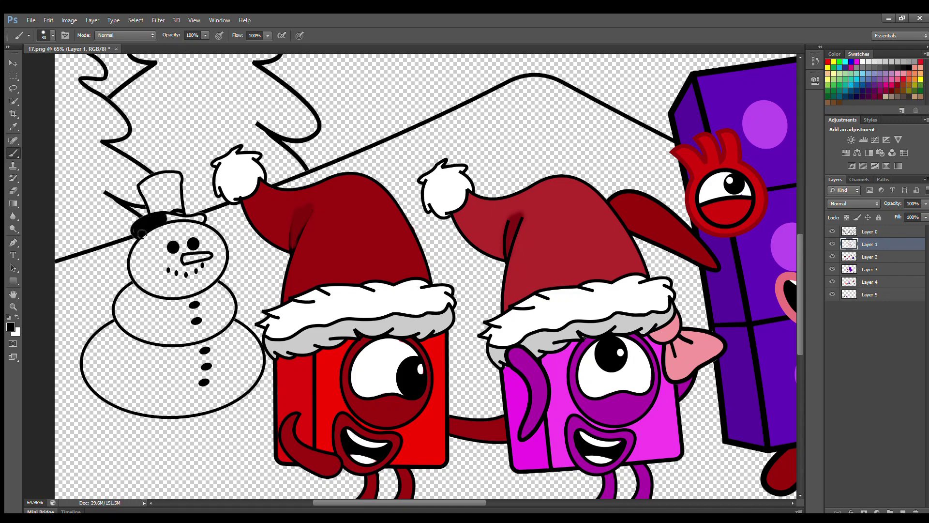
# Step: On Layer 2, fill the crown of the hat on the snowman beside the red character with dark grey
pyautogui.click(874, 258)
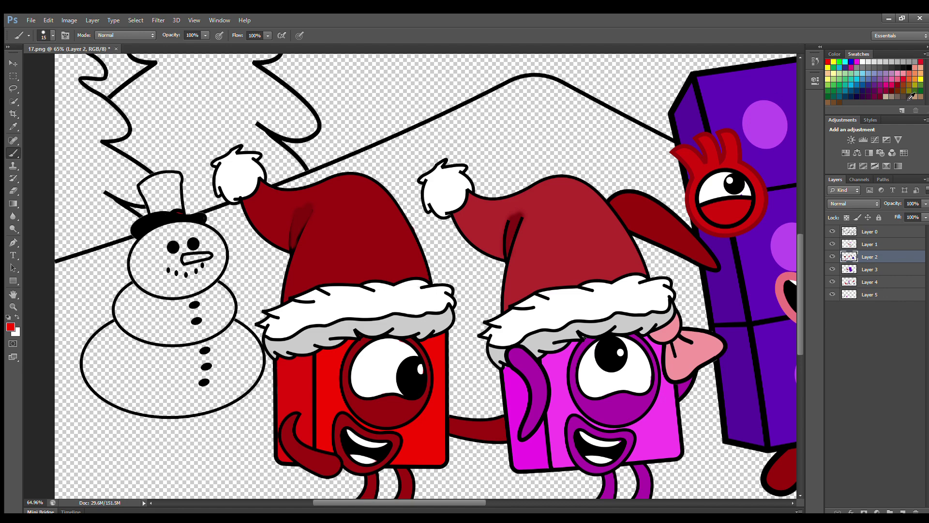
pyautogui.press(']')
pyautogui.moveTo(154, 212)
pyautogui.mouseDown()
pyautogui.moveTo(145, 194)
pyautogui.moveTo(180, 208)
pyautogui.moveTo(150, 187)
pyautogui.moveTo(165, 204)
pyautogui.mouseUp()
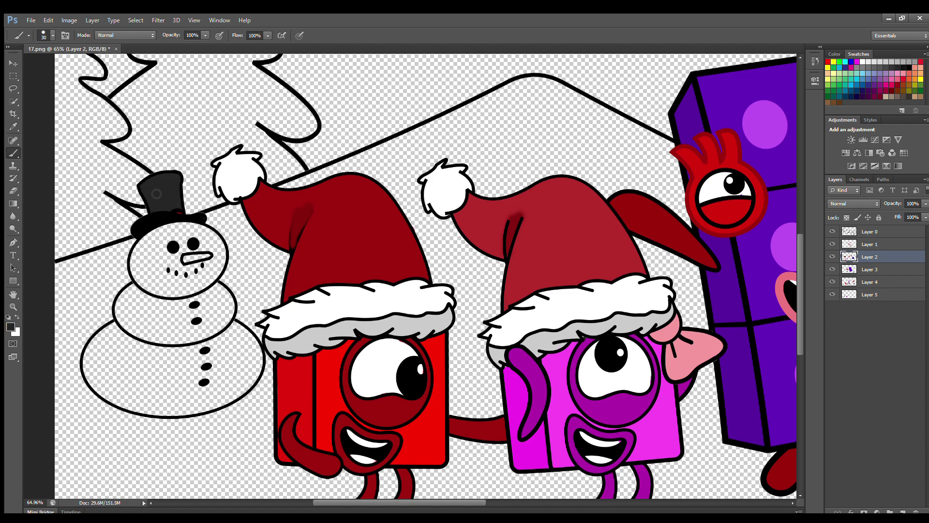
# Step: On Layer 3, fill the head and body of the snowman beside the red character with white, using larger brushes
pyautogui.click(874, 270)
pyautogui.press(']')
pyautogui.press(']')
pyautogui.moveTo(154, 242)
pyautogui.mouseDown()
pyautogui.moveTo(146, 285)
pyautogui.moveTo(94, 376)
pyautogui.moveTo(116, 398)
pyautogui.moveTo(187, 412)
pyautogui.moveTo(231, 402)
pyautogui.moveTo(258, 379)
pyautogui.moveTo(254, 347)
pyautogui.moveTo(229, 324)
pyautogui.moveTo(231, 304)
pyautogui.moveTo(216, 290)
pyautogui.moveTo(218, 244)
pyautogui.moveTo(171, 233)
pyautogui.moveTo(159, 250)
pyautogui.moveTo(199, 255)
pyautogui.moveTo(161, 305)
pyautogui.moveTo(192, 316)
pyautogui.moveTo(191, 277)
pyautogui.moveTo(118, 386)
pyautogui.moveTo(242, 355)
pyautogui.moveTo(204, 349)
pyautogui.moveTo(158, 363)
pyautogui.mouseUp()
pyautogui.press(']')
pyautogui.press(']')
pyautogui.press(']')
# Step: Shade the inner edges of the snowman beside the red character with pale blue, RGB 206, 219, 235
pyautogui.click(869, 76)
pyautogui.click(835, 54)
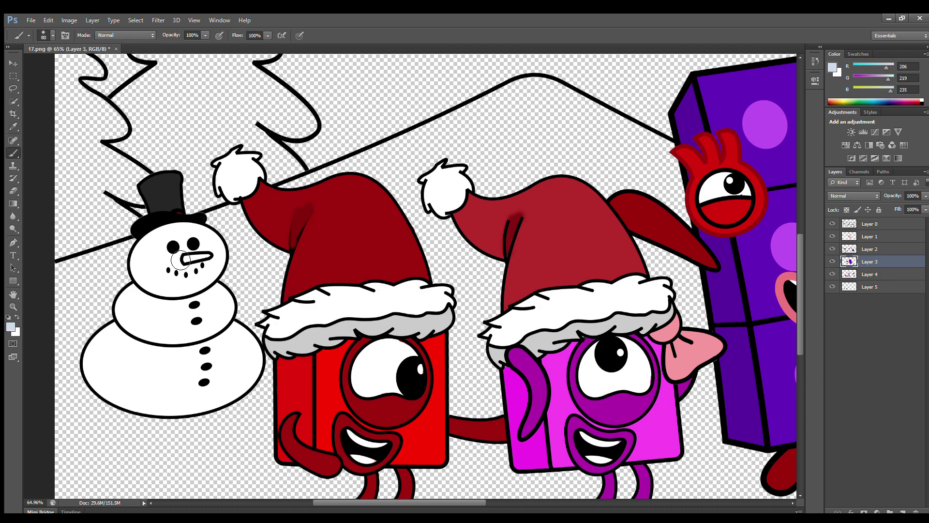
pyautogui.moveTo(135, 259)
pyautogui.mouseDown()
pyautogui.moveTo(137, 283)
pyautogui.moveTo(114, 329)
pyautogui.moveTo(123, 338)
pyautogui.moveTo(102, 336)
pyautogui.moveTo(86, 359)
pyautogui.moveTo(93, 385)
pyautogui.moveTo(127, 406)
pyautogui.mouseUp()
pyautogui.moveTo(236, 334)
pyautogui.mouseDown()
pyautogui.moveTo(260, 352)
pyautogui.moveTo(239, 392)
pyautogui.moveTo(205, 409)
pyautogui.moveTo(129, 409)
pyautogui.moveTo(226, 290)
pyautogui.moveTo(222, 261)
pyautogui.moveTo(160, 229)
pyautogui.mouseUp()
# Step: Shade the inner edges of the snowman beside the blue character with very pale blue, RGB 228, 237, 247
pyautogui.moveTo(426, 502); pyautogui.dragTo(586, 484)
pyautogui.keyDown('alt'); pyautogui.click(446, 141); pyautogui.keyUp('alt')
pyautogui.press('b')
pyautogui.moveTo(578, 200); pyautogui.dragTo(549, 236)
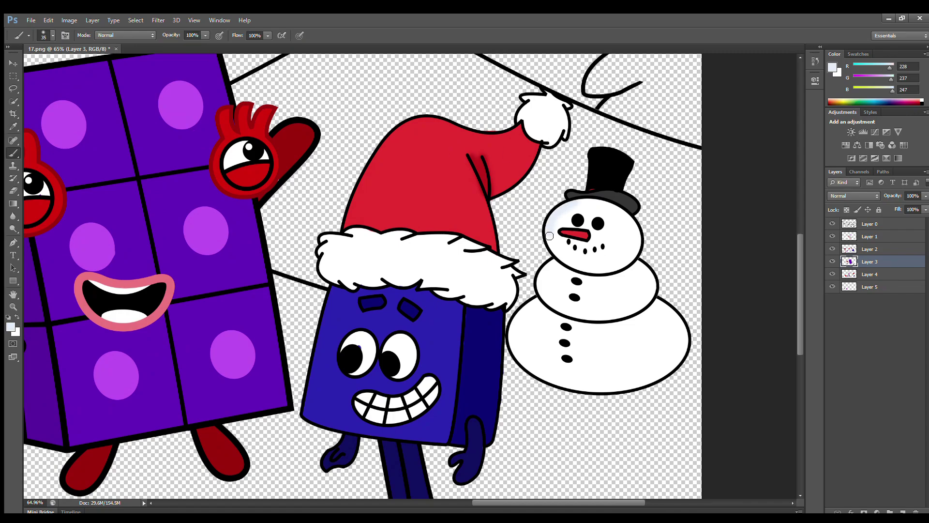
pyautogui.moveTo(543, 278)
pyautogui.mouseDown()
pyautogui.moveTo(527, 311)
pyautogui.moveTo(533, 369)
pyautogui.moveTo(642, 388)
pyautogui.moveTo(680, 317)
pyautogui.moveTo(634, 256)
pyautogui.moveTo(624, 216)
pyautogui.moveTo(578, 201)
pyautogui.mouseUp()
pyautogui.hotkey('ctrl', '0')
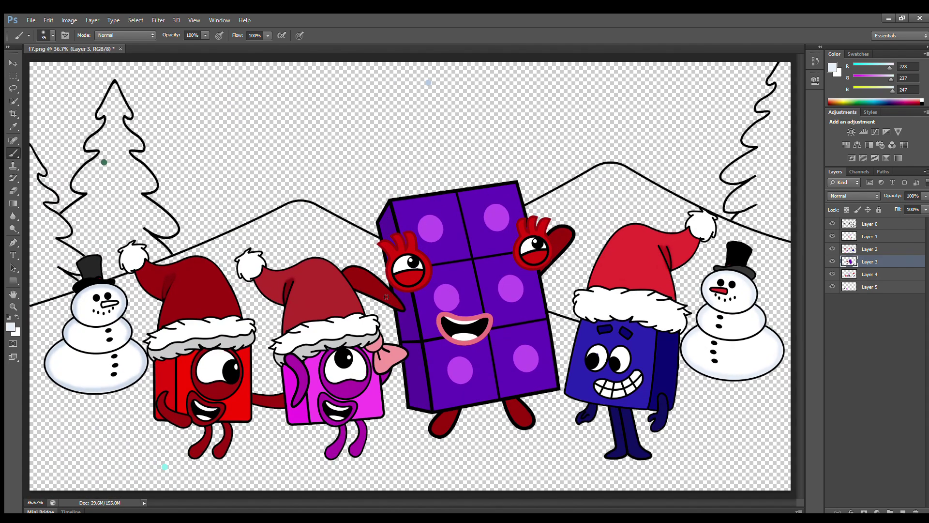
# Step: Add Layers 6 and 7 beneath the others and fill the small, cut-off tree with the green dot's colour, RGB 59, 108, 86
pyautogui.click(903, 511)
pyautogui.moveTo(889, 262); pyautogui.dragTo(888, 305)
pyautogui.keyDown('alt'); pyautogui.click(104, 163); pyautogui.keyUp('alt')
pyautogui.scroll(3, 34, 199)
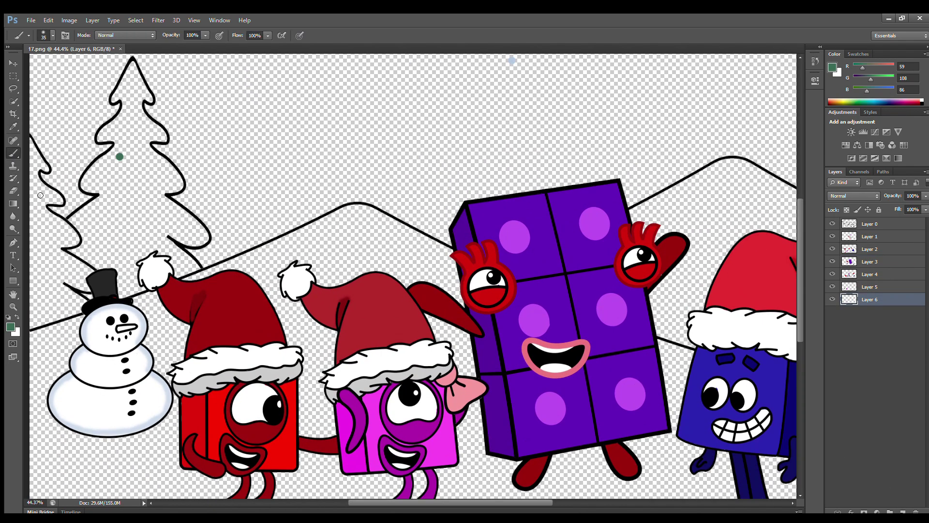
pyautogui.scroll(1, 799, 253)
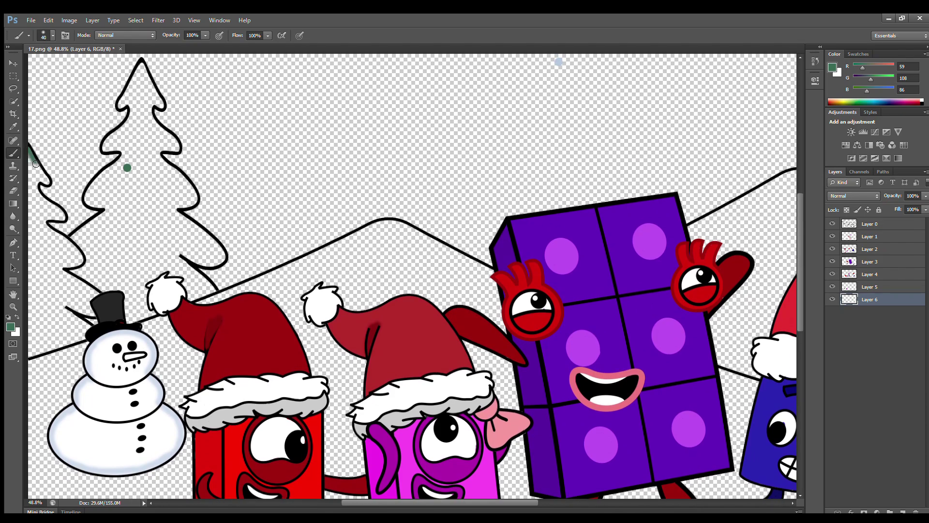
pyautogui.moveTo(50, 202)
pyautogui.mouseDown()
pyautogui.moveTo(43, 227)
pyautogui.moveTo(81, 259)
pyautogui.moveTo(67, 275)
pyautogui.moveTo(96, 295)
pyautogui.moveTo(63, 305)
pyautogui.moveTo(85, 328)
pyautogui.mouseUp()
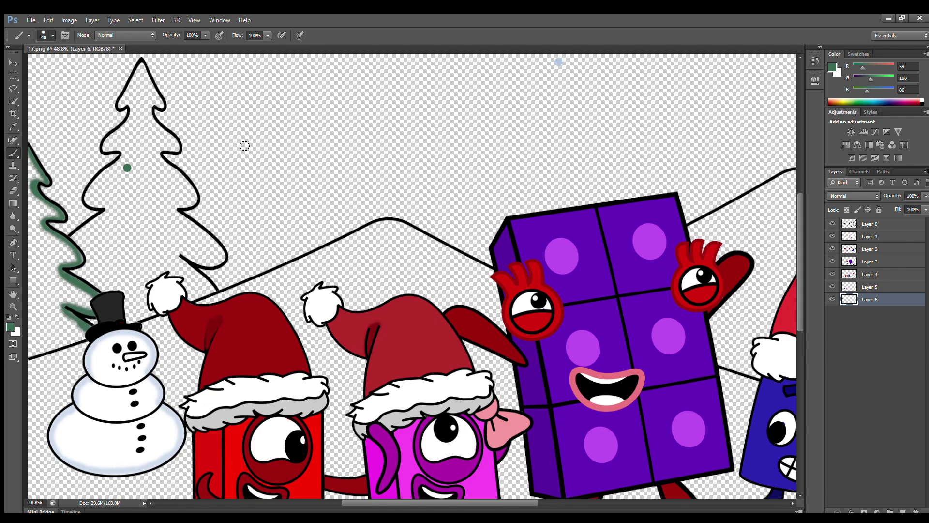
pyautogui.moveTo(33, 182); pyautogui.dragTo(46, 215)
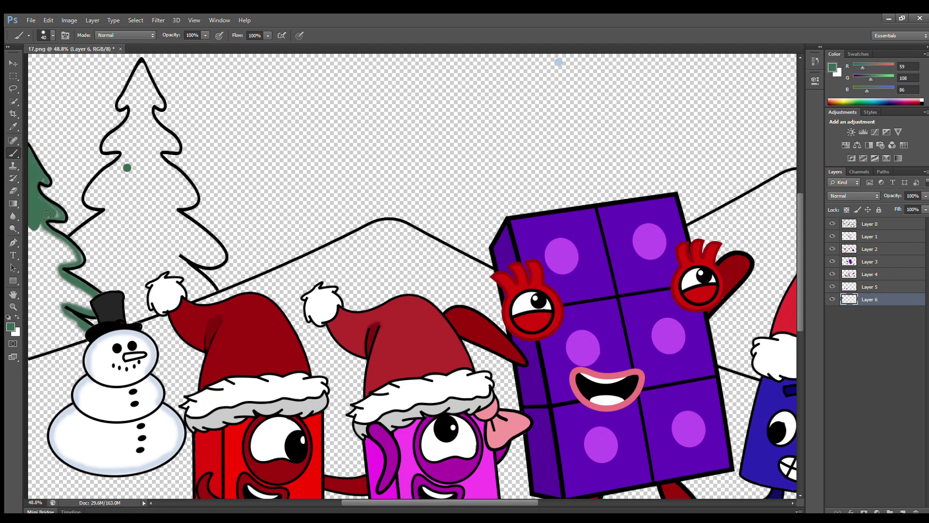
pyautogui.hotkey('ctrl', 'shift', 'alt', 'n')
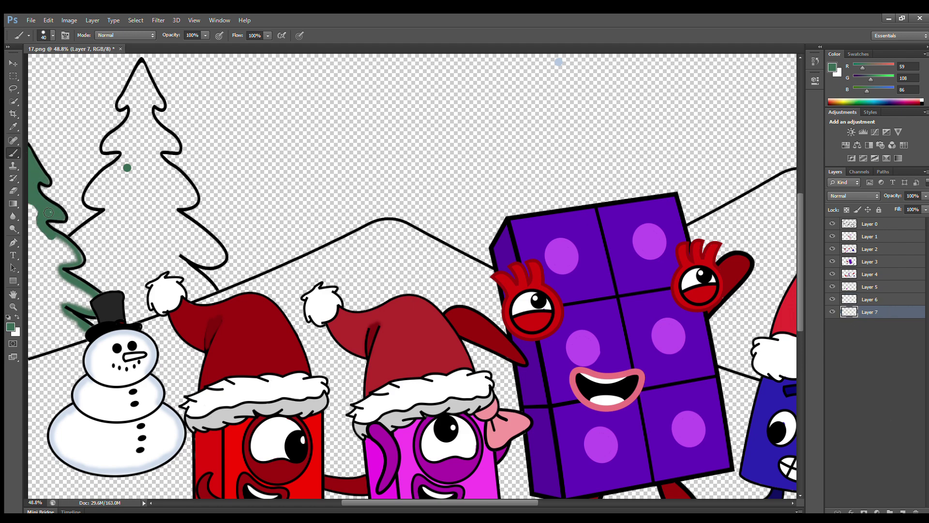
pyautogui.moveTo(49, 212)
pyautogui.mouseDown()
pyautogui.moveTo(82, 264)
pyautogui.moveTo(44, 242)
pyautogui.moveTo(40, 275)
pyautogui.moveTo(96, 305)
pyautogui.moveTo(36, 291)
pyautogui.moveTo(77, 324)
pyautogui.moveTo(67, 344)
pyautogui.moveTo(37, 339)
pyautogui.moveTo(62, 324)
pyautogui.mouseUp()
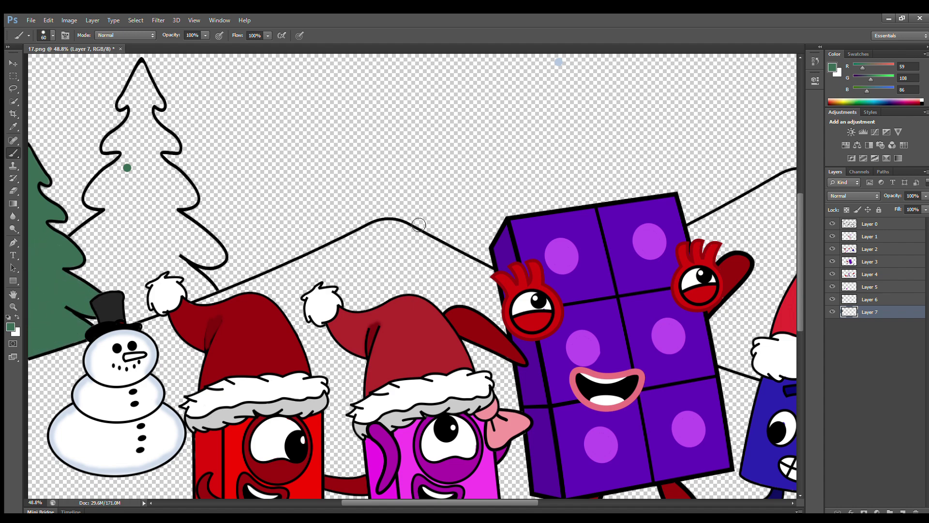
# Step: Highlight the small tree's branch edges on Layer 7 with a lighter green, RGB 81, 152, 120
pyautogui.click(831, 65)
pyautogui.click(394, 204)
pyautogui.click(550, 142)
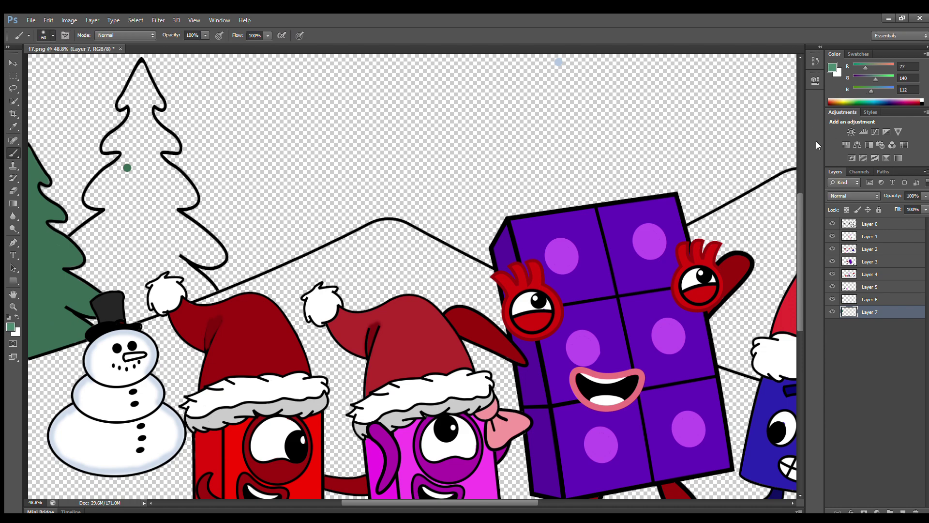
pyautogui.click(833, 67)
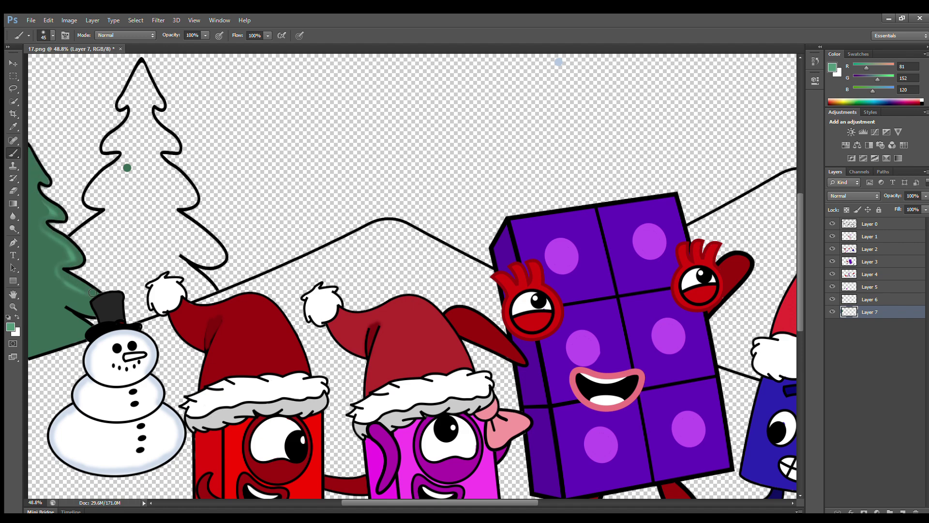
# Step: On Layer 6, sample the green dot, RGB 59, 108, 86, and outline and fill the large whole tree
pyautogui.click(869, 299)
pyautogui.keyDown('alt'); pyautogui.click(127, 167); pyautogui.keyUp('alt')
pyautogui.moveTo(141, 64)
pyautogui.mouseDown()
pyautogui.moveTo(126, 103)
pyautogui.moveTo(134, 113)
pyautogui.moveTo(110, 151)
pyautogui.moveTo(122, 168)
pyautogui.moveTo(105, 180)
pyautogui.moveTo(98, 207)
pyautogui.moveTo(110, 214)
pyautogui.moveTo(79, 238)
pyautogui.moveTo(94, 243)
pyautogui.moveTo(87, 272)
pyautogui.moveTo(110, 292)
pyautogui.mouseUp()
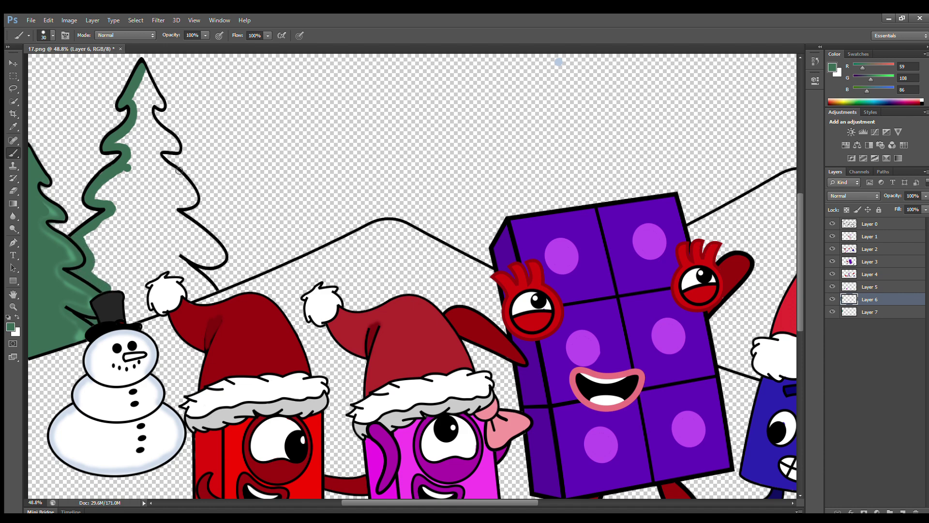
pyautogui.moveTo(148, 81)
pyautogui.mouseDown()
pyautogui.moveTo(160, 104)
pyautogui.moveTo(155, 125)
pyautogui.mouseUp()
pyautogui.moveTo(163, 159)
pyautogui.mouseDown()
pyautogui.moveTo(185, 182)
pyautogui.moveTo(181, 215)
pyautogui.moveTo(223, 261)
pyautogui.moveTo(188, 267)
pyautogui.moveTo(211, 290)
pyautogui.moveTo(184, 271)
pyautogui.moveTo(205, 295)
pyautogui.moveTo(130, 321)
pyautogui.mouseUp()
pyautogui.press(']')
pyautogui.press(']')
pyautogui.moveTo(141, 86)
pyautogui.mouseDown()
pyautogui.moveTo(126, 178)
pyautogui.moveTo(161, 173)
pyautogui.moveTo(174, 203)
pyautogui.moveTo(140, 208)
pyautogui.moveTo(159, 237)
pyautogui.moveTo(101, 248)
pyautogui.moveTo(135, 302)
pyautogui.moveTo(191, 264)
pyautogui.moveTo(169, 286)
pyautogui.mouseUp()
pyautogui.press(']')
# Step: Highlight the large tree's branch edges with a lighter green, RGB 86, 157, 125
pyautogui.click(833, 67)
pyautogui.click(402, 196)
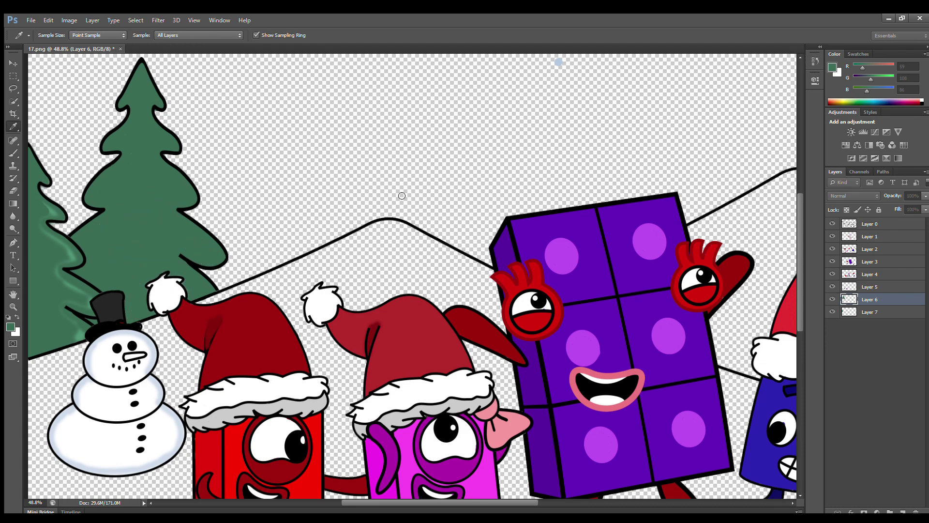
pyautogui.press('Return')
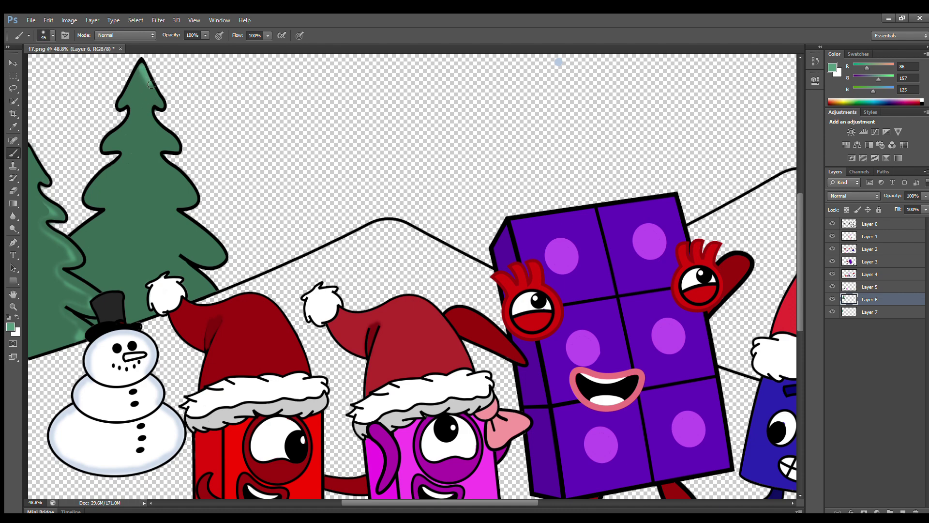
pyautogui.moveTo(151, 84); pyautogui.dragTo(165, 132)
pyautogui.moveTo(174, 170); pyautogui.dragTo(181, 210)
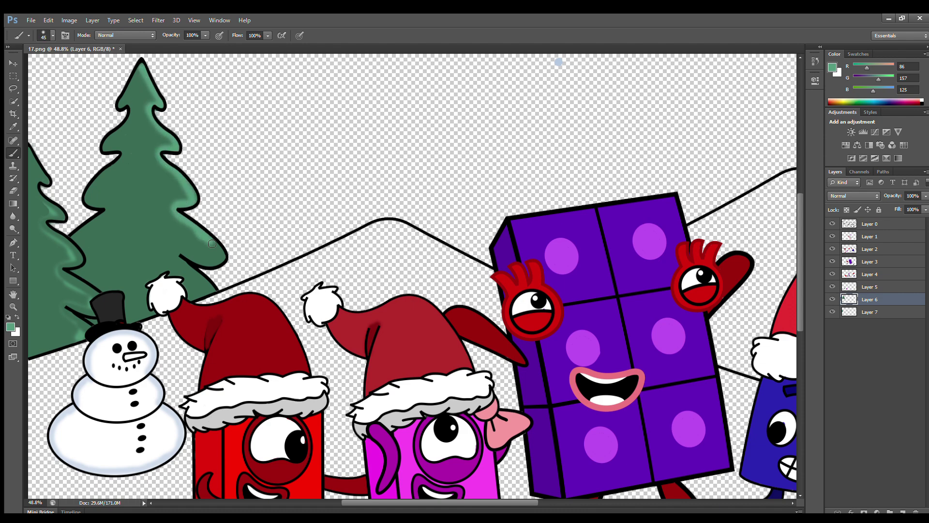
pyautogui.moveTo(212, 243); pyautogui.dragTo(186, 264)
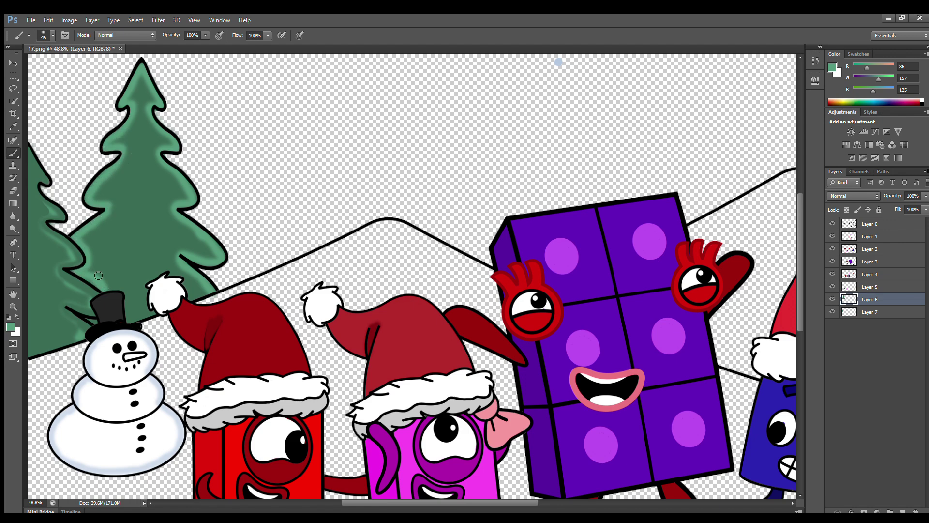
pyautogui.moveTo(44, 201)
pyautogui.mouseDown()
pyautogui.moveTo(63, 266)
pyautogui.moveTo(92, 306)
pyautogui.moveTo(65, 302)
pyautogui.moveTo(76, 342)
pyautogui.mouseUp()
pyautogui.hotkey('ctrl', '0')
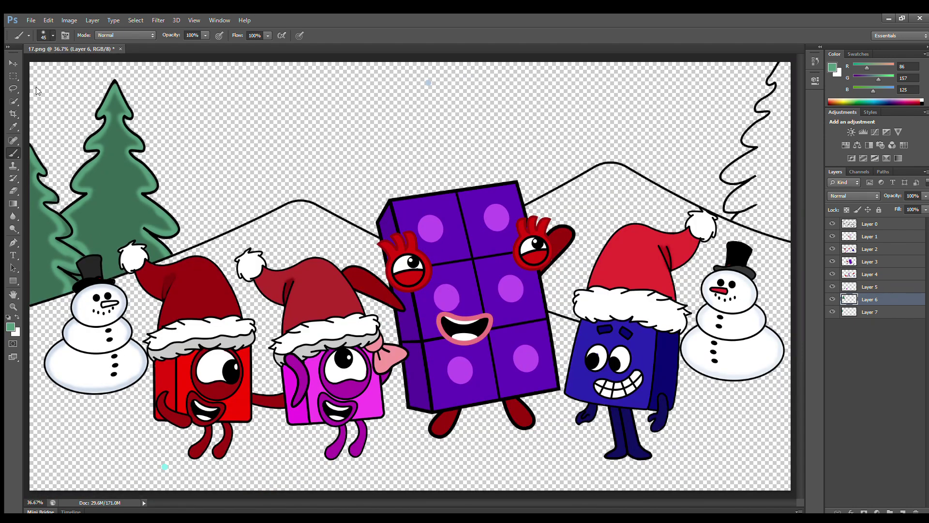
# Step: Sample the dark green, RGB 59, 108, 86, and outline and fill the tree behind the blue character's snowman on Layer 6
pyautogui.click(13, 126)
pyautogui.click(108, 168)
pyautogui.scroll(3, 776, 82)
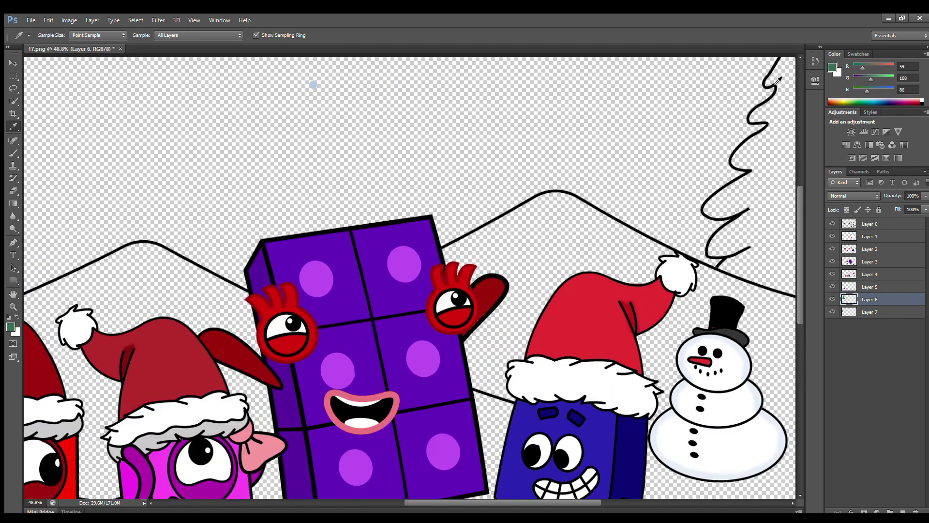
pyautogui.click(9, 153)
pyautogui.moveTo(783, 85)
pyautogui.mouseDown()
pyautogui.moveTo(757, 121)
pyautogui.moveTo(774, 124)
pyautogui.moveTo(739, 164)
pyautogui.moveTo(749, 184)
pyautogui.moveTo(719, 200)
pyautogui.moveTo(714, 215)
pyautogui.moveTo(755, 210)
pyautogui.moveTo(716, 253)
pyautogui.moveTo(735, 258)
pyautogui.moveTo(729, 271)
pyautogui.moveTo(778, 286)
pyautogui.mouseUp()
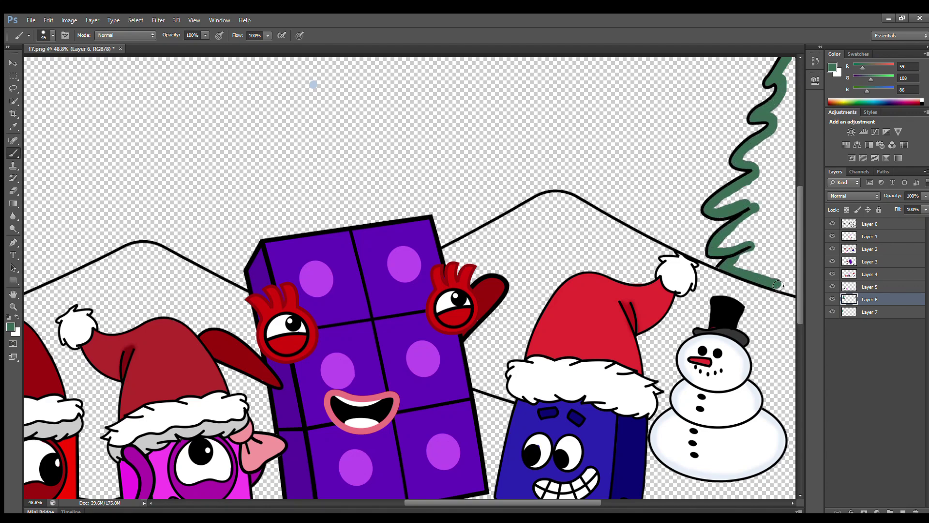
pyautogui.press('e')
pyautogui.press('b')
pyautogui.moveTo(792, 85)
pyautogui.mouseDown()
pyautogui.moveTo(795, 126)
pyautogui.moveTo(781, 150)
pyautogui.mouseUp()
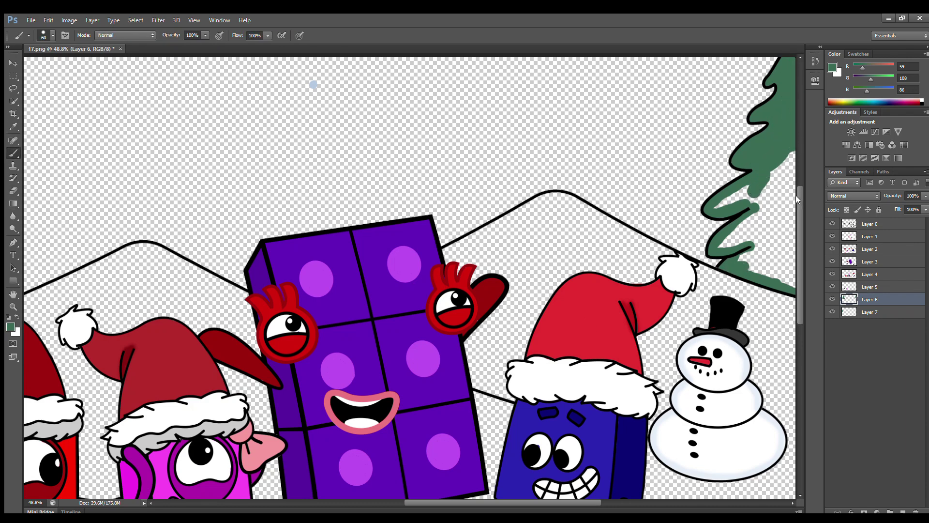
pyautogui.moveTo(797, 196); pyautogui.dragTo(797, 194)
pyautogui.moveTo(762, 193)
pyautogui.mouseDown()
pyautogui.moveTo(777, 205)
pyautogui.moveTo(725, 251)
pyautogui.moveTo(799, 186)
pyautogui.moveTo(797, 291)
pyautogui.moveTo(747, 243)
pyautogui.moveTo(780, 267)
pyautogui.moveTo(785, 239)
pyautogui.mouseUp()
# Step: Highlight the branch edges of the tree behind the blue character's snowman with a lighter green, RGB 83, 153, 121
pyautogui.moveTo(593, 502); pyautogui.dragTo(595, 503)
pyautogui.click(10, 327)
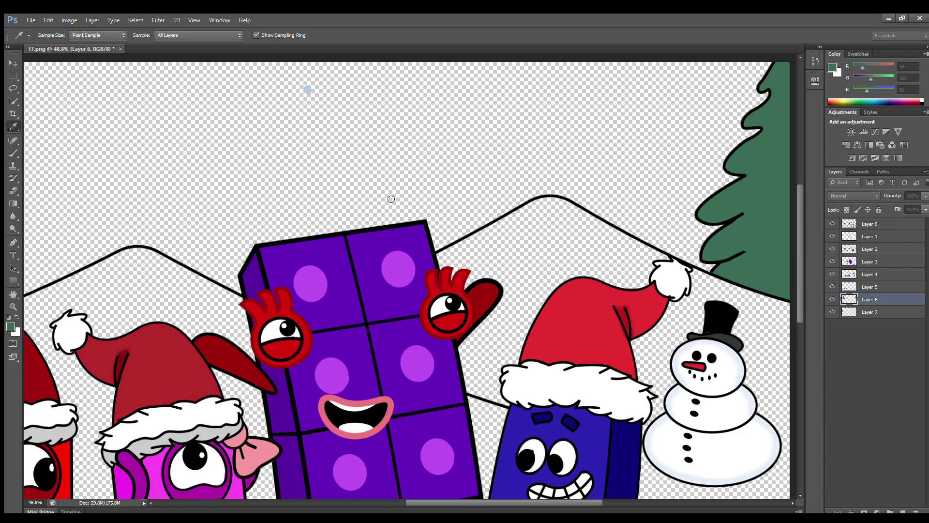
pyautogui.click(392, 199)
pyautogui.click(574, 152)
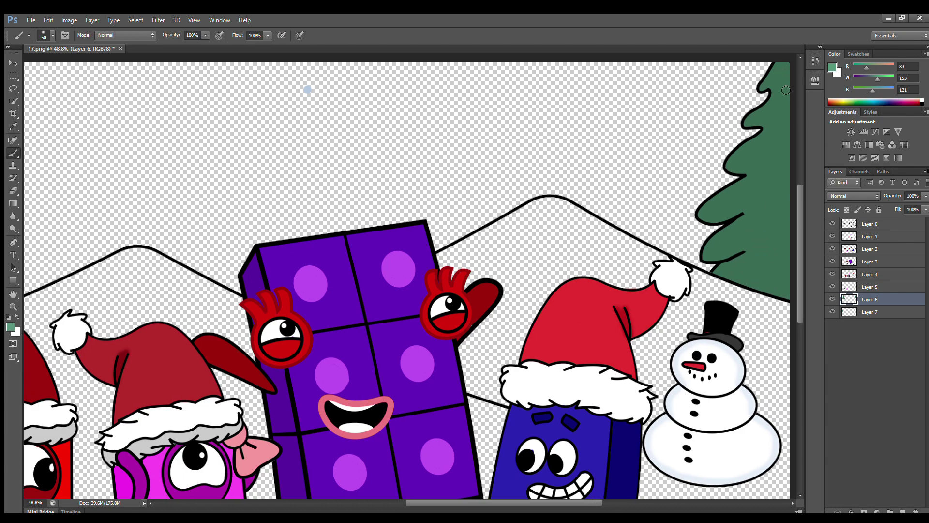
pyautogui.moveTo(765, 87)
pyautogui.mouseDown()
pyautogui.moveTo(716, 217)
pyautogui.moveTo(727, 217)
pyautogui.moveTo(715, 255)
pyautogui.mouseUp()
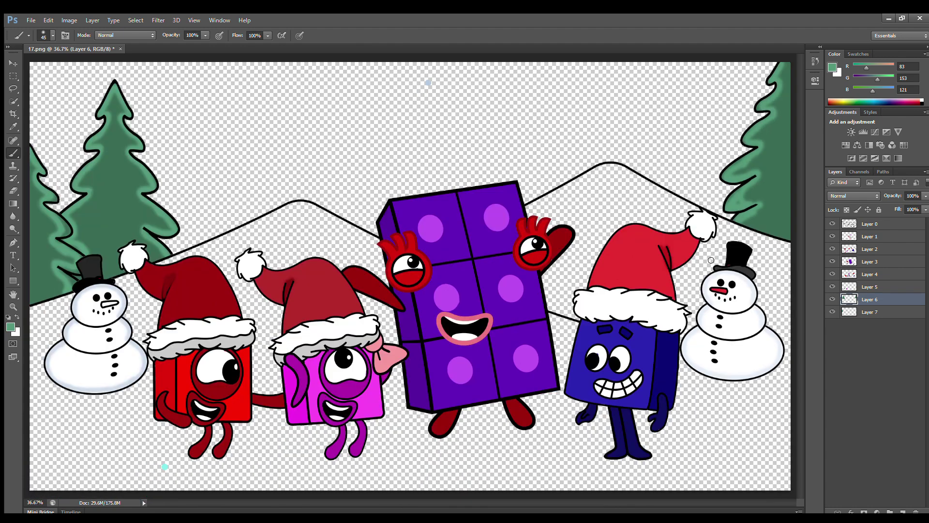
pyautogui.hotkey('ctrl', '0')
# Step: Add Layer 8 beneath Layer 7, sample the cyan dot and paint along the inside edge of the front hill
pyautogui.click(881, 312)
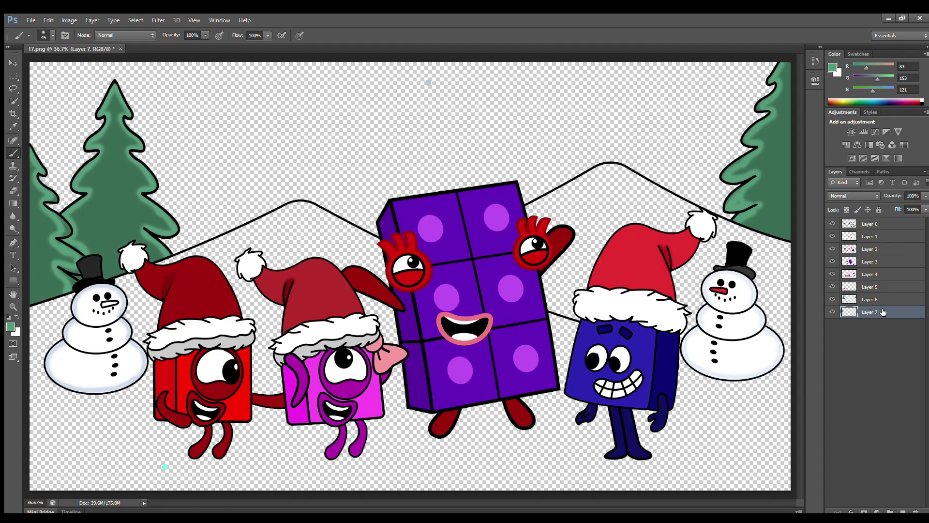
pyautogui.click(901, 511)
pyautogui.click(858, 54)
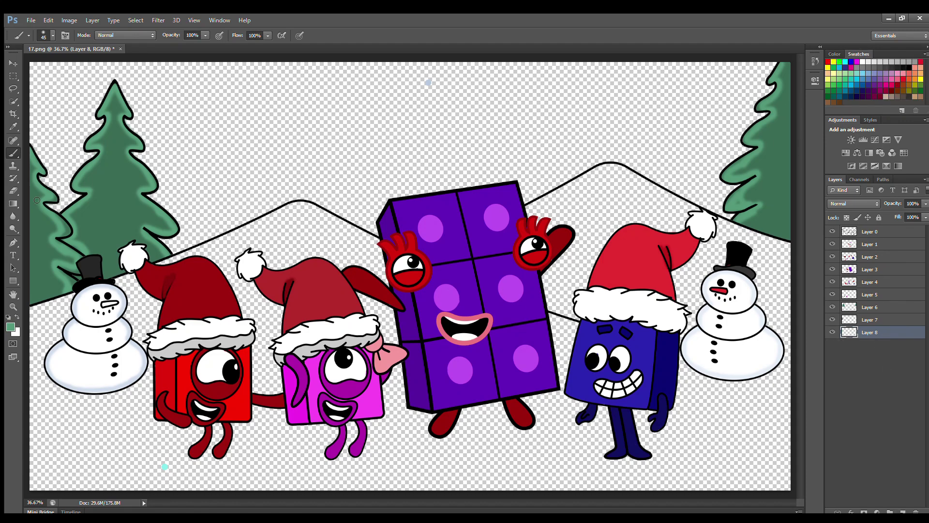
pyautogui.keyDown('alt'); pyautogui.click(165, 466); pyautogui.keyUp('alt')
pyautogui.press(']')
pyautogui.press(']')
pyautogui.moveTo(30, 321)
pyautogui.mouseDown()
pyautogui.moveTo(294, 217)
pyautogui.moveTo(320, 218)
pyautogui.moveTo(383, 252)
pyautogui.mouseUp()
pyautogui.moveTo(563, 327); pyautogui.dragTo(615, 345)
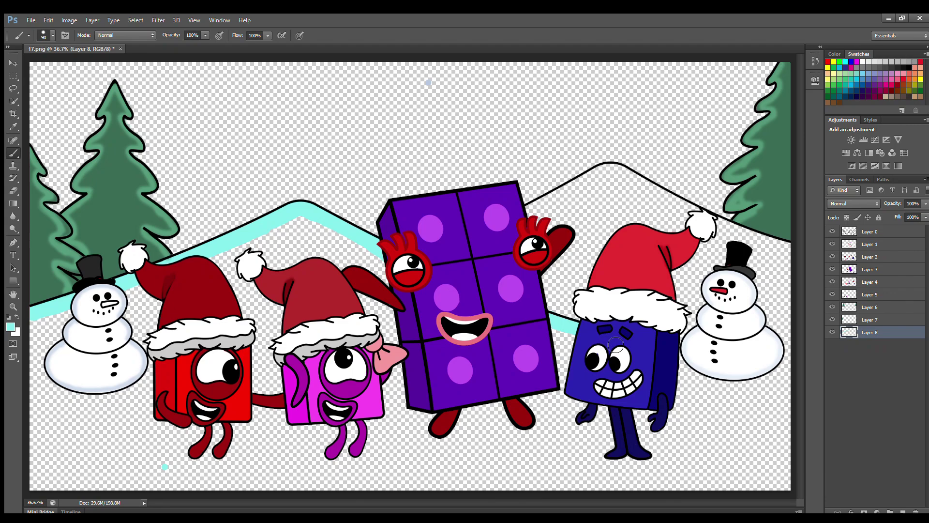
# Step: Enlarge the brush to 250 and fill the front hill and snowy foreground with cyan
pyautogui.press(']')
pyautogui.press(']')
pyautogui.press(']')
pyautogui.press(']')
pyautogui.press(']')
pyautogui.press(']')
pyautogui.moveTo(49, 333)
pyautogui.mouseDown()
pyautogui.moveTo(354, 266)
pyautogui.moveTo(562, 414)
pyautogui.moveTo(58, 373)
pyautogui.moveTo(97, 450)
pyautogui.moveTo(183, 481)
pyautogui.moveTo(704, 409)
pyautogui.moveTo(479, 472)
pyautogui.moveTo(392, 476)
pyautogui.mouseUp()
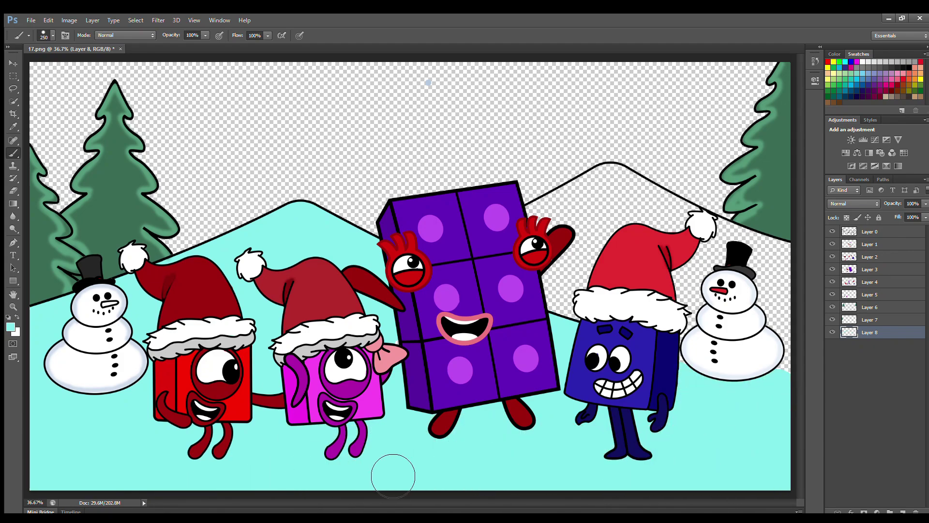
# Step: Add Layer 9 beneath Layer 8 and outline and fill the back hill with lighter cyan, RGB 162, 236, 237
pyautogui.keyDown('ctrl'); pyautogui.click(903, 511); pyautogui.keyUp('ctrl')
pyautogui.click(834, 54)
pyautogui.click(832, 67)
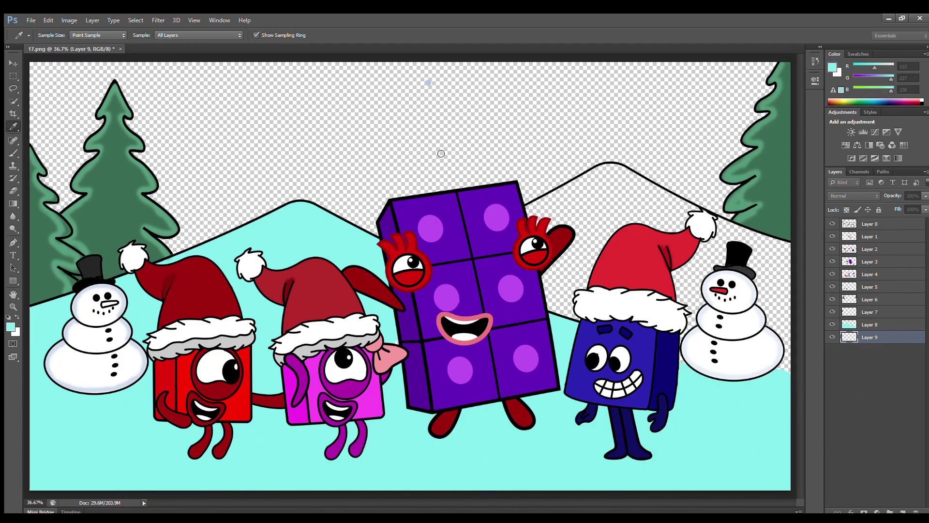
pyautogui.press('b')
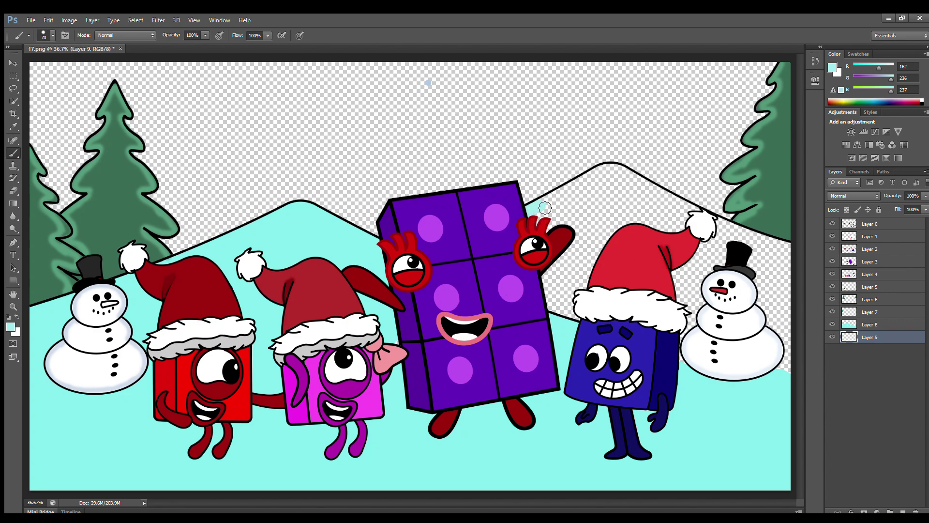
pyautogui.moveTo(545, 208)
pyautogui.mouseDown()
pyautogui.moveTo(610, 172)
pyautogui.moveTo(791, 251)
pyautogui.mouseUp()
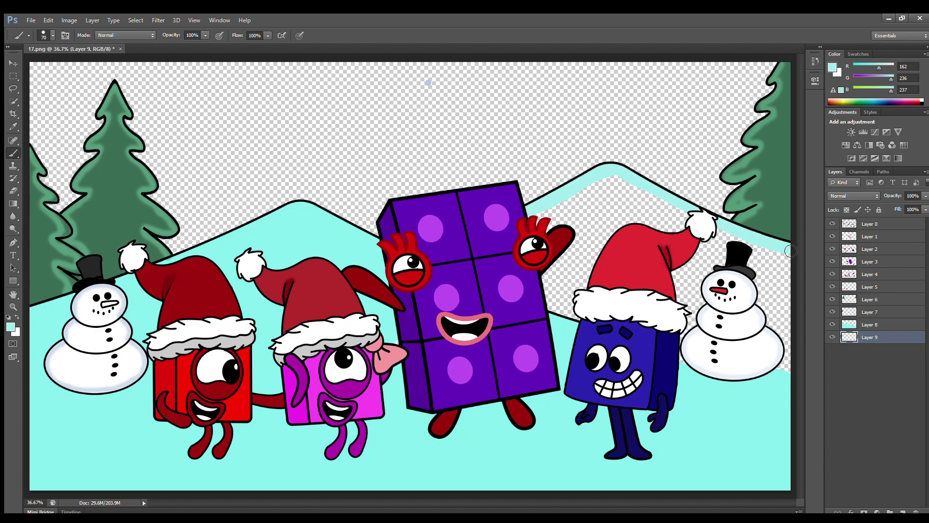
pyautogui.moveTo(555, 237)
pyautogui.mouseDown()
pyautogui.moveTo(720, 242)
pyautogui.moveTo(537, 233)
pyautogui.moveTo(619, 285)
pyautogui.moveTo(618, 325)
pyautogui.moveTo(686, 374)
pyautogui.moveTo(782, 318)
pyautogui.moveTo(673, 332)
pyautogui.moveTo(699, 301)
pyautogui.mouseUp()
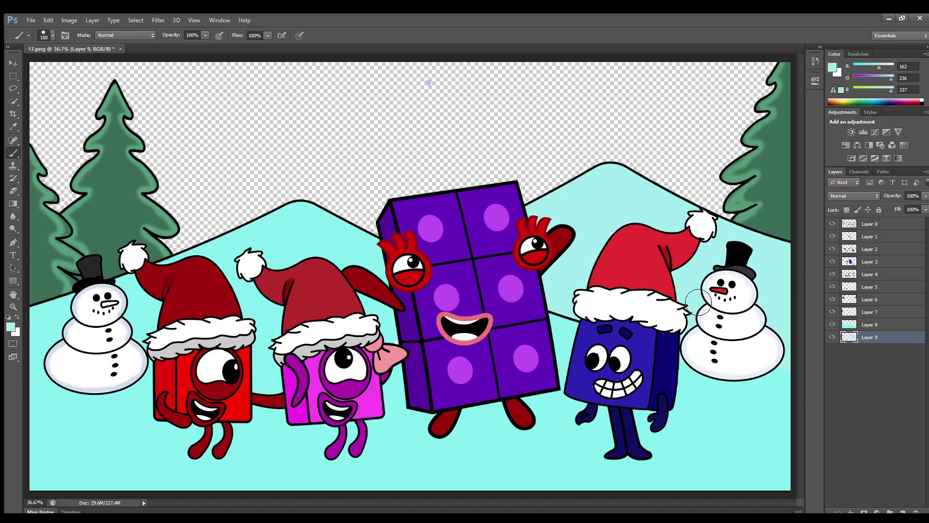
# Step: On Layer 8, choose pale cyan, RGB 228, 246, 246, and begin highlighting the back hill beside the blue character's hat and the front hill's slope
pyautogui.click(870, 324)
pyautogui.press('i')
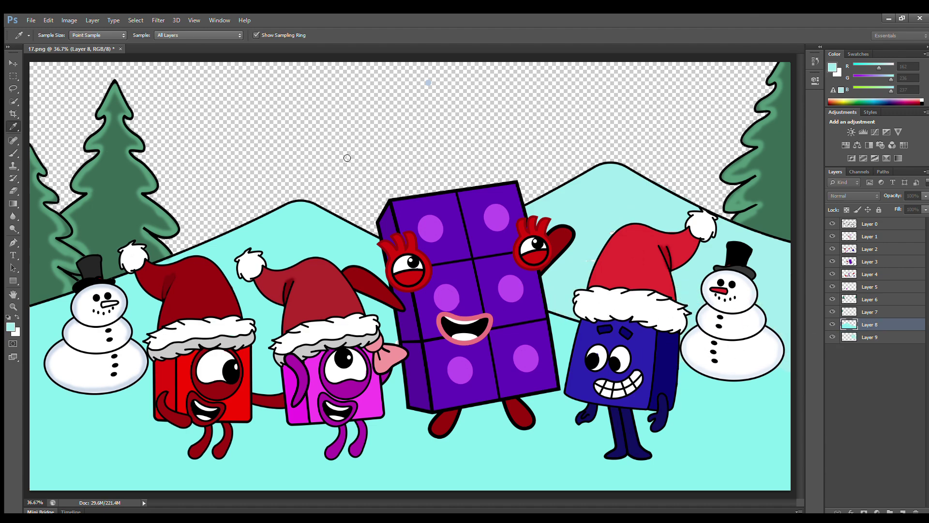
pyautogui.click(552, 147)
pyautogui.press('b')
pyautogui.moveTo(617, 233); pyautogui.dragTo(628, 269)
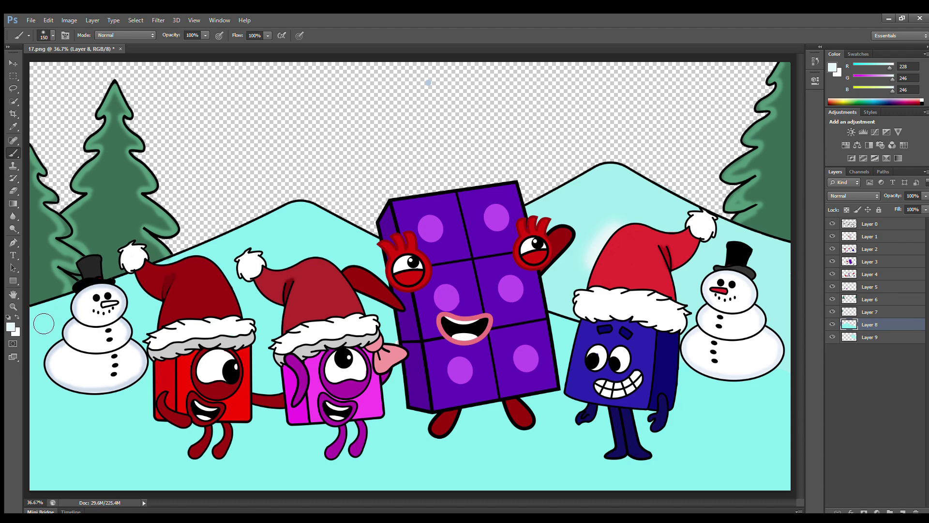
pyautogui.press(']')
pyautogui.moveTo(285, 215)
pyautogui.mouseDown()
pyautogui.moveTo(307, 218)
pyautogui.moveTo(311, 241)
pyautogui.moveTo(135, 309)
pyautogui.mouseUp()
# Step: Spread the pale highlight over the snowy foreground and the back hill with a size 300 brush, leaving soft cyan edges
pyautogui.press(']')
pyautogui.press(']')
pyautogui.press(']')
pyautogui.moveTo(57, 355)
pyautogui.mouseDown()
pyautogui.moveTo(380, 314)
pyautogui.moveTo(225, 372)
pyautogui.moveTo(438, 377)
pyautogui.moveTo(208, 395)
pyautogui.moveTo(75, 437)
pyautogui.moveTo(484, 449)
pyautogui.mouseUp()
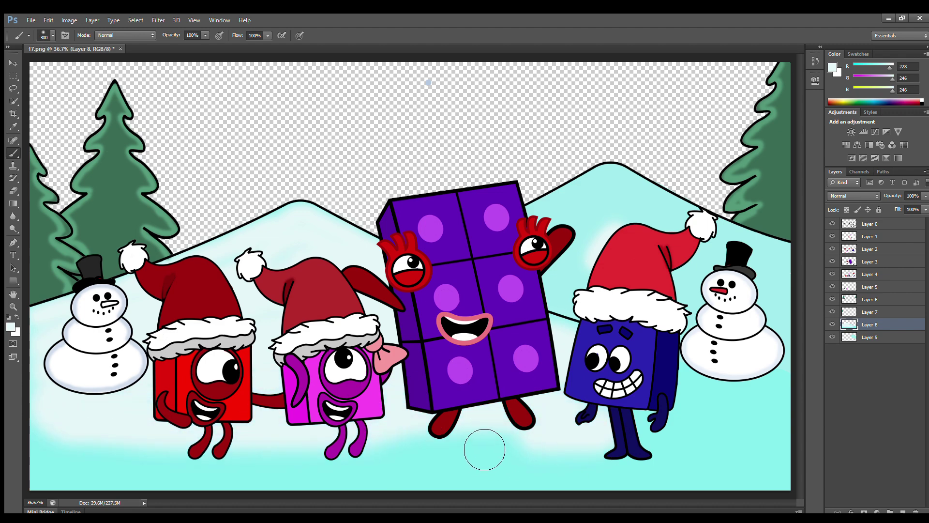
pyautogui.moveTo(562, 261)
pyautogui.mouseDown()
pyautogui.moveTo(639, 211)
pyautogui.moveTo(770, 349)
pyautogui.moveTo(675, 426)
pyautogui.mouseUp()
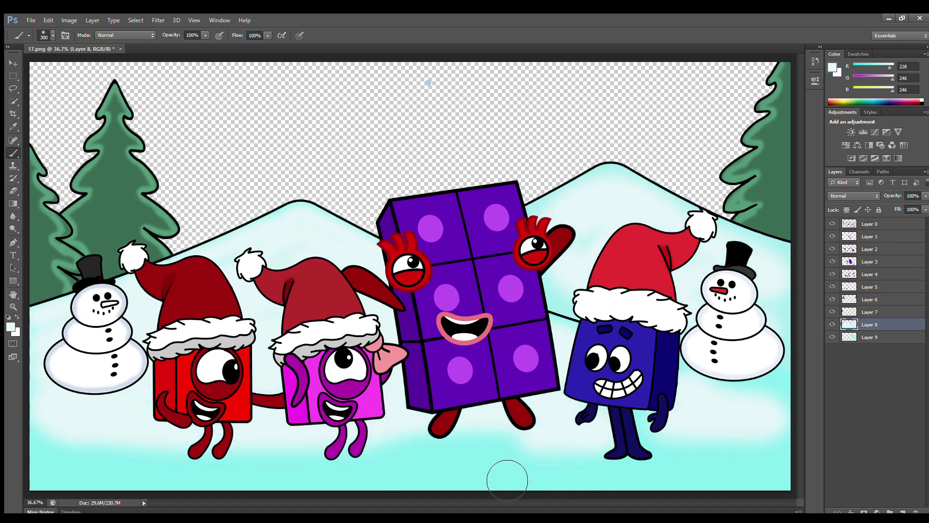
pyautogui.moveTo(507, 481); pyautogui.dragTo(53, 476)
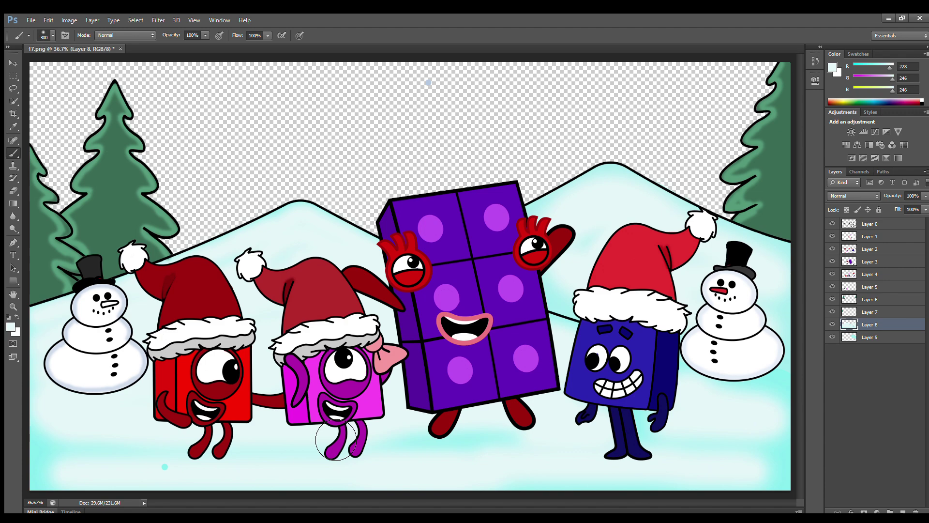
# Step: Add Layer 10, place it beneath Layer 9, and fill the sky with the sampled grey-blue, RGB 180, 200, 224
pyautogui.click(870, 338)
pyautogui.click(903, 511)
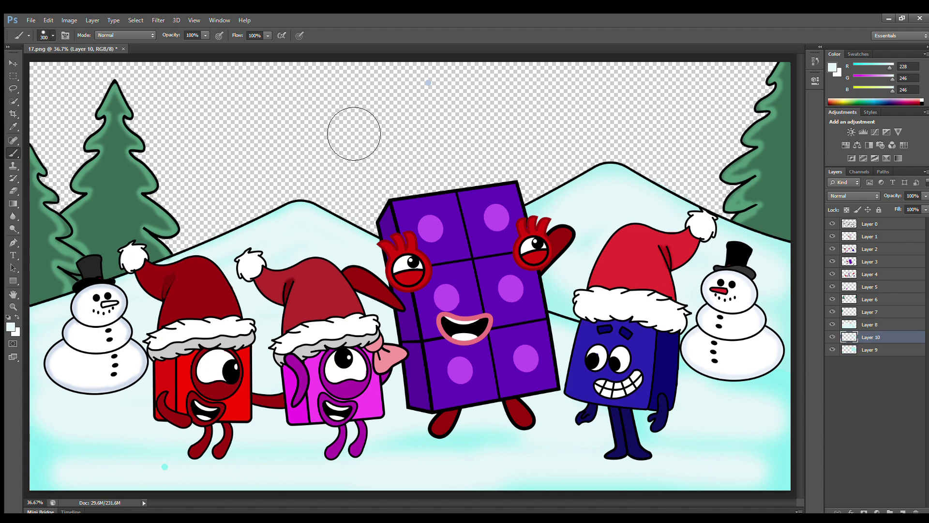
pyautogui.keyDown('alt'); pyautogui.click(428, 83); pyautogui.keyUp('alt')
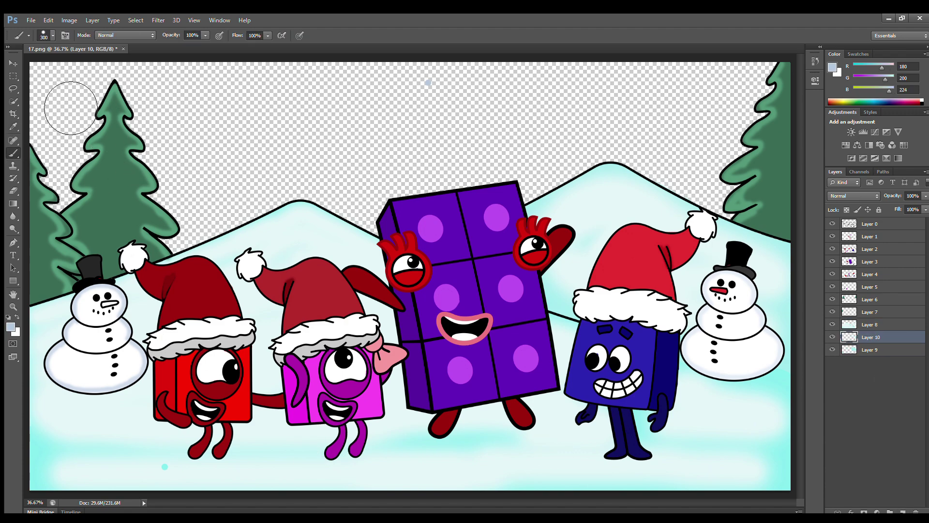
pyautogui.press('[')
pyautogui.press('[')
pyautogui.press('[')
pyautogui.moveTo(42, 72)
pyautogui.mouseDown()
pyautogui.moveTo(126, 83)
pyautogui.moveTo(753, 95)
pyautogui.moveTo(597, 116)
pyautogui.moveTo(128, 150)
pyautogui.moveTo(91, 162)
pyautogui.moveTo(726, 203)
pyautogui.moveTo(595, 193)
pyautogui.mouseUp()
pyautogui.hotkey('ctrl', '[')
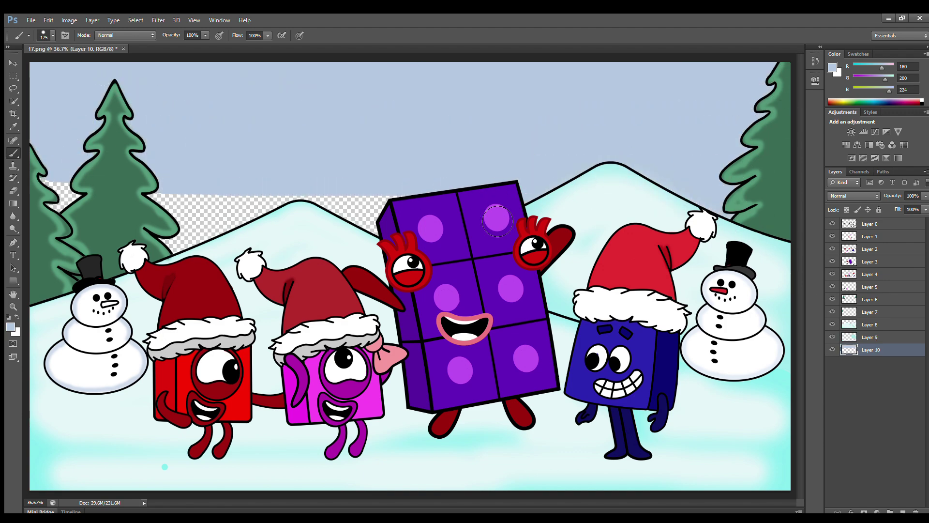
pyautogui.moveTo(497, 219); pyautogui.dragTo(148, 204)
# Step: Brush soft clouds across the sky in a lighter grey-blue, RGB 216, 227, 240, with a size 300 brush
pyautogui.keyDown('alt'); pyautogui.click(350, 156); pyautogui.keyUp('alt')
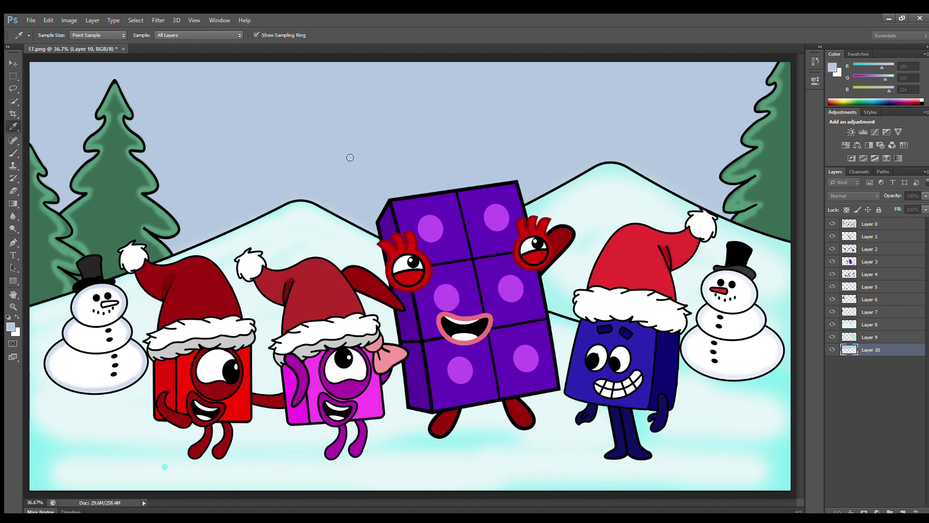
pyautogui.press(']')
pyautogui.press(']')
pyautogui.press(']')
pyautogui.moveTo(119, 136)
pyautogui.mouseDown()
pyautogui.moveTo(297, 216)
pyautogui.moveTo(326, 112)
pyautogui.moveTo(697, 129)
pyautogui.moveTo(302, 167)
pyautogui.mouseUp()
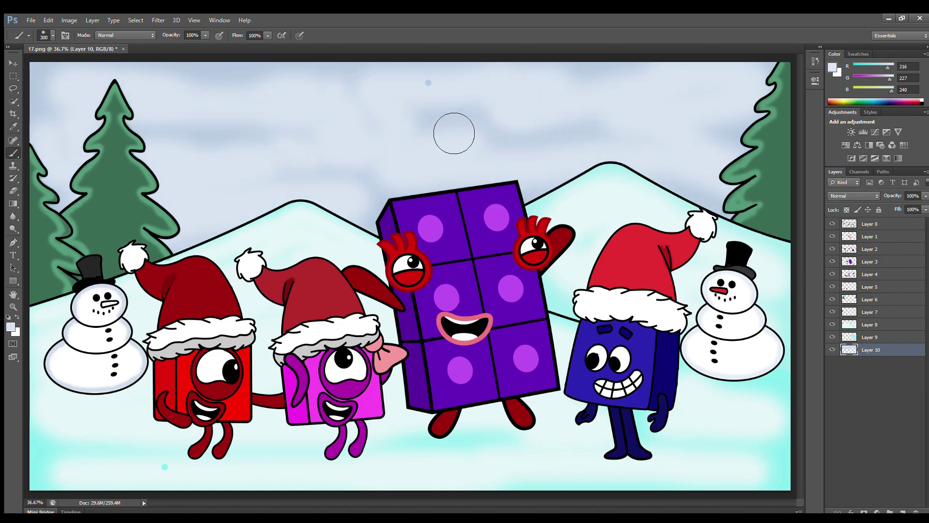
# Step: On Layer 0, paint over the leftover sky and snow reference dots, using sampled RGB 228, 246, 246 for the snow
pyautogui.hotkey('alt', '.')
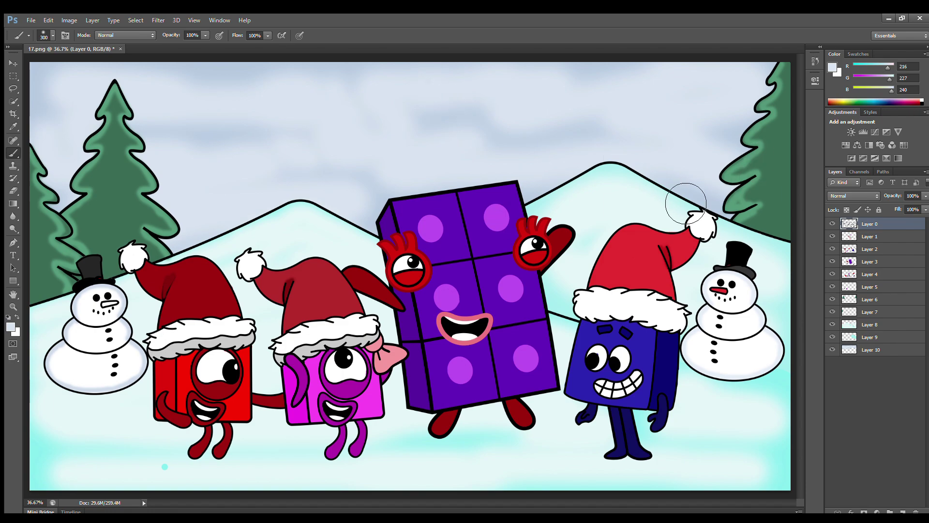
pyautogui.click(875, 337)
pyautogui.click(11, 126)
pyautogui.click(138, 382)
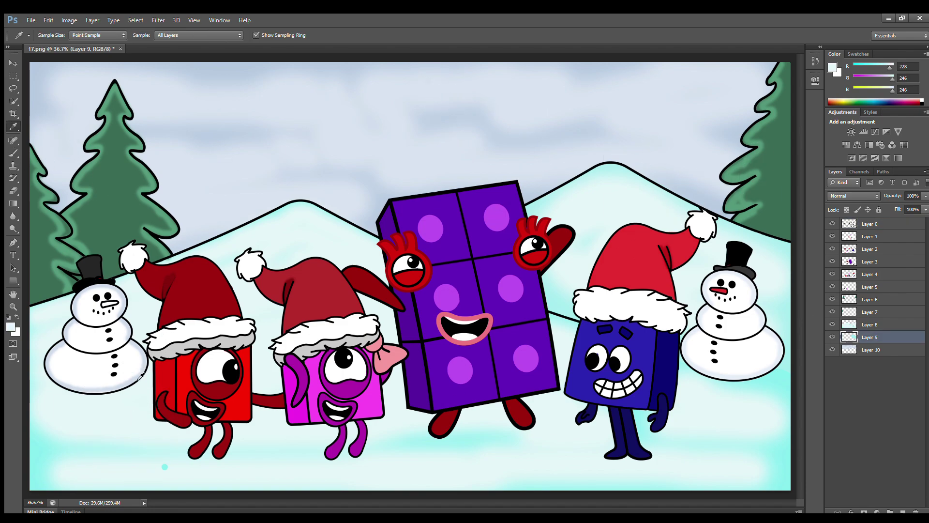
pyautogui.click(12, 153)
pyautogui.hotkey('alt', '.')
pyautogui.click(175, 469)
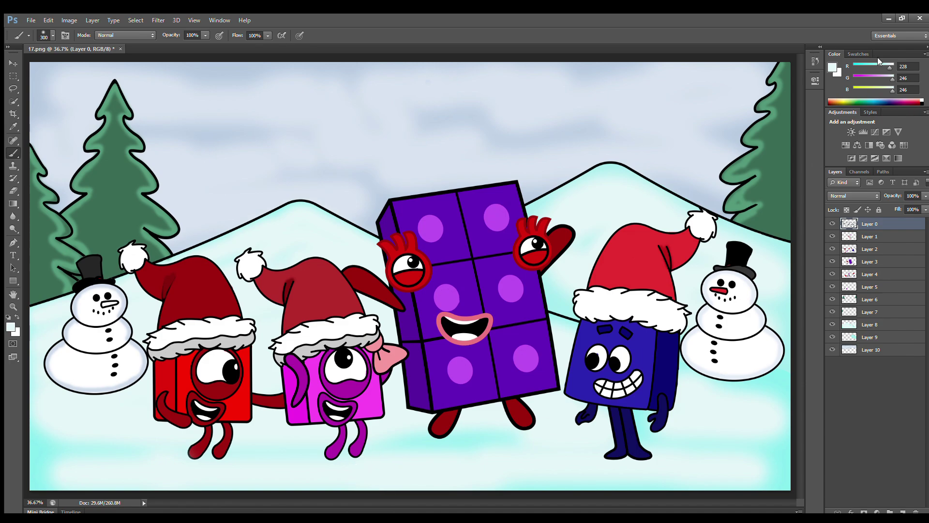
# Step: Brush soft snow shading in RGB 202, 236, 236 across the foreground around the characters' feet
pyautogui.keyDown('alt'); pyautogui.click(572, 187); pyautogui.keyUp('alt')
pyautogui.moveTo(160, 494)
pyautogui.mouseDown()
pyautogui.moveTo(567, 448)
pyautogui.moveTo(584, 426)
pyautogui.mouseUp()
pyautogui.hotkey('alt', ',')
pyautogui.hotkey('alt', ']')
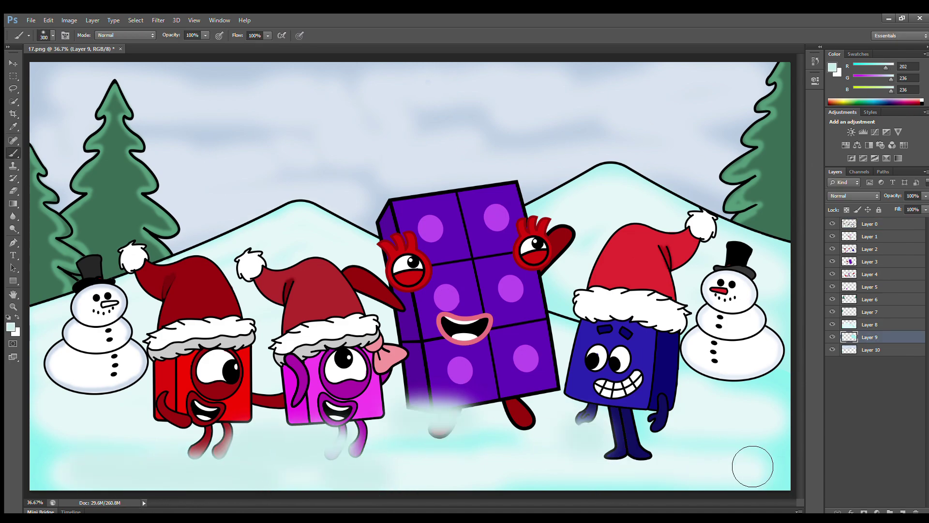
pyautogui.hotkey('alt', ']')
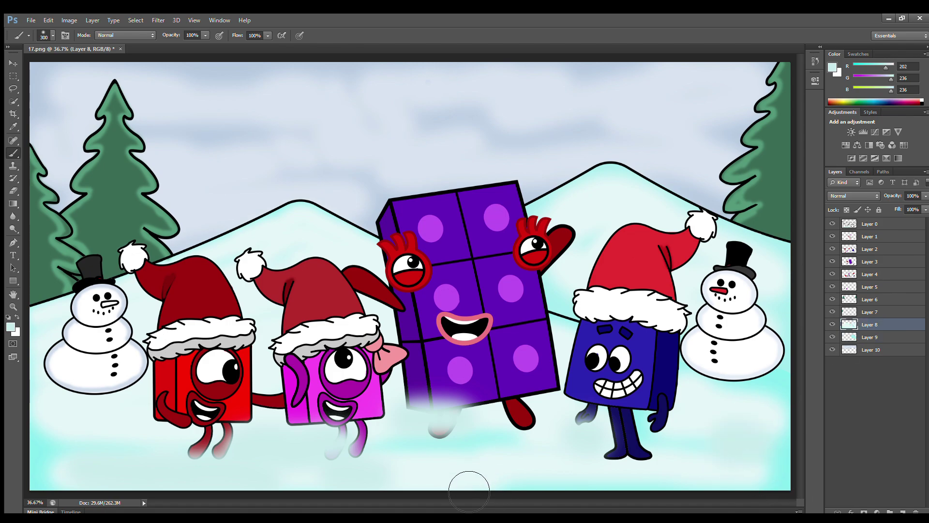
# Step: On Layer 7, choose RGB 177, 229, 229 and a size 125 brush, and paint shadows beneath the red character's snowman and the blue character
pyautogui.click(873, 312)
pyautogui.click(830, 64)
pyautogui.click(367, 163)
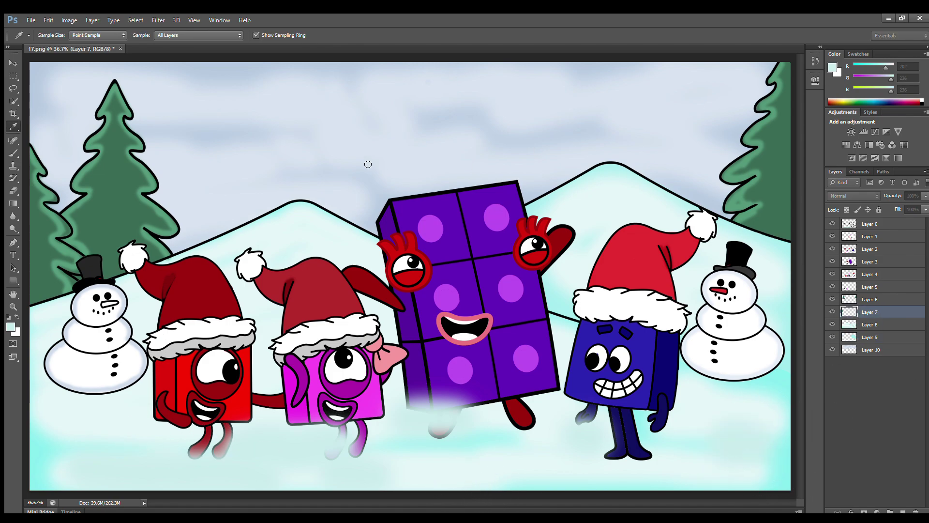
pyautogui.click(539, 136)
pyautogui.press('[')
pyautogui.press('[')
pyautogui.press('[')
pyautogui.press('[')
pyautogui.press('[')
pyautogui.moveTo(52, 395)
pyautogui.mouseDown()
pyautogui.moveTo(145, 387)
pyautogui.moveTo(137, 403)
pyautogui.mouseUp()
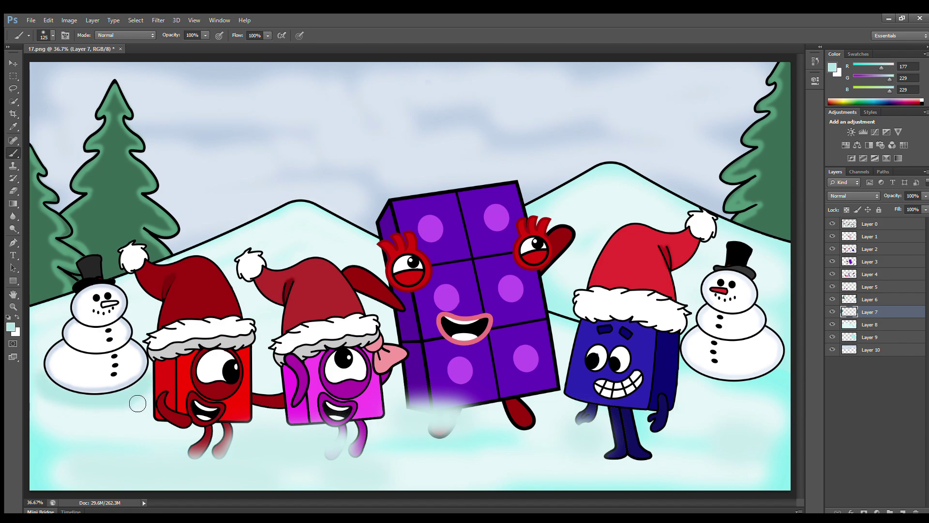
pyautogui.moveTo(670, 466); pyautogui.dragTo(592, 465)
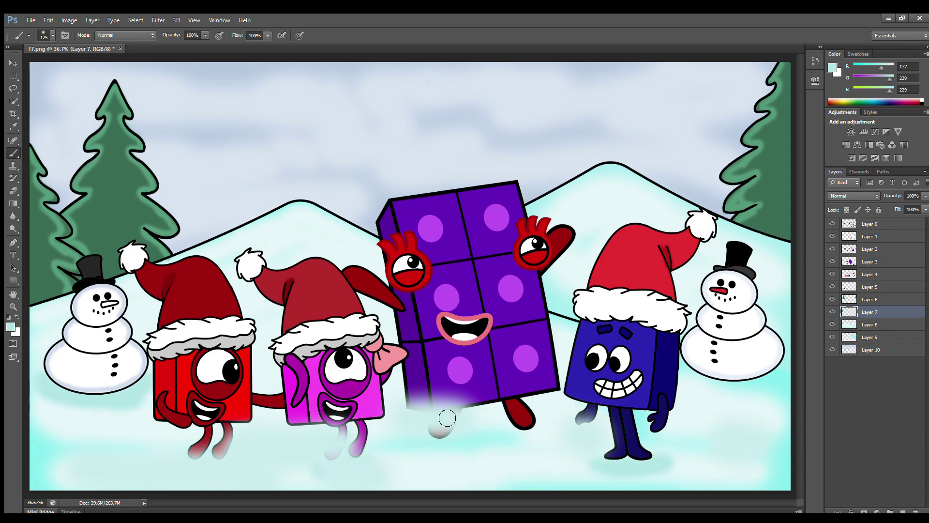
# Step: Switch to Layer 0 and paint ground shadows beneath the feet of the red and magenta characters
pyautogui.click(872, 224)
pyautogui.moveTo(186, 471); pyautogui.dragTo(221, 469)
pyautogui.moveTo(317, 467); pyautogui.dragTo(362, 473)
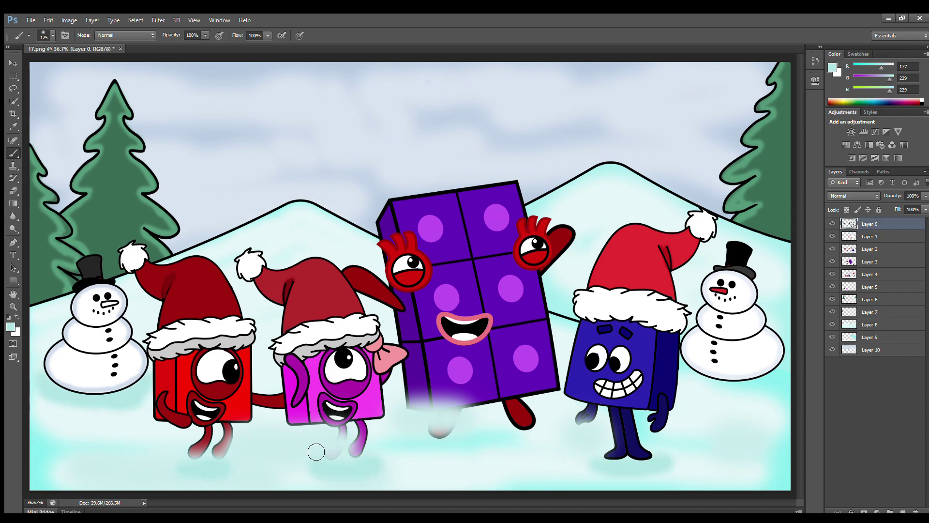